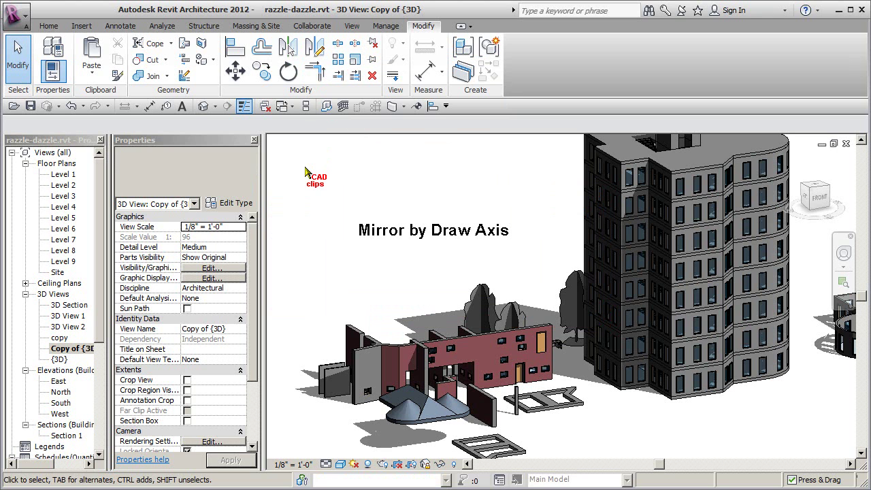
Step: Open the Level 1 floor plan and delete the diagonal reference plane and the two-opening floor slab below the long vertical wall
double_click(68, 176)
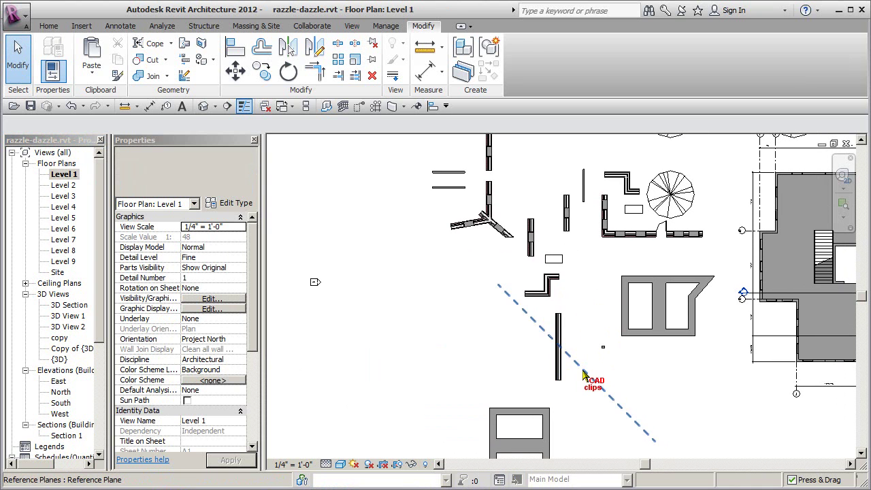
click(587, 380)
key(Delete)
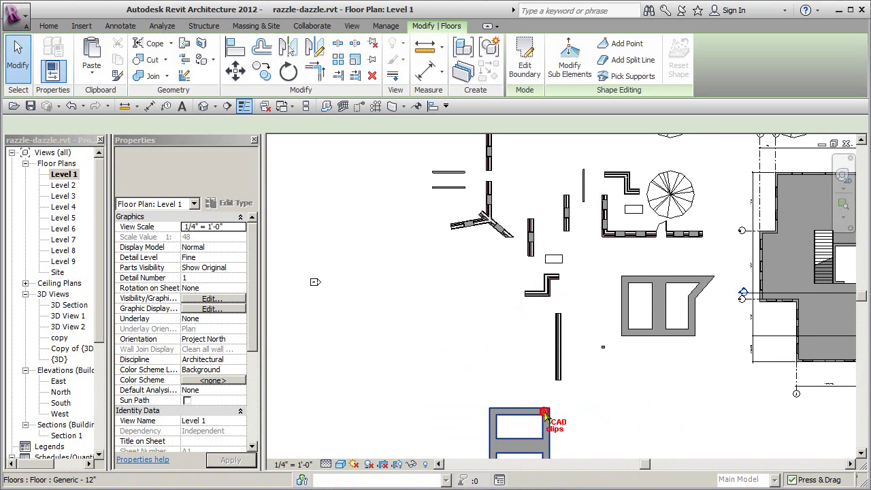
click(545, 413)
key(Delete)
middle_drag(591, 398, 569, 422)
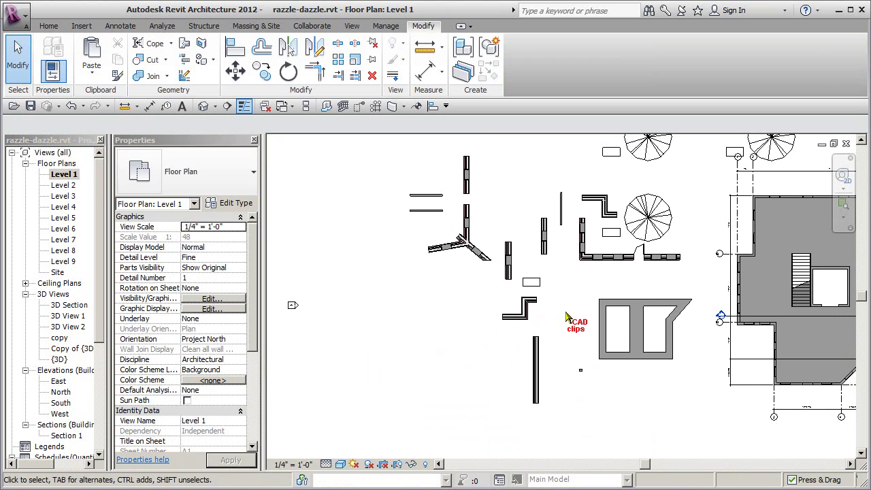
middle_drag(605, 328, 596, 337)
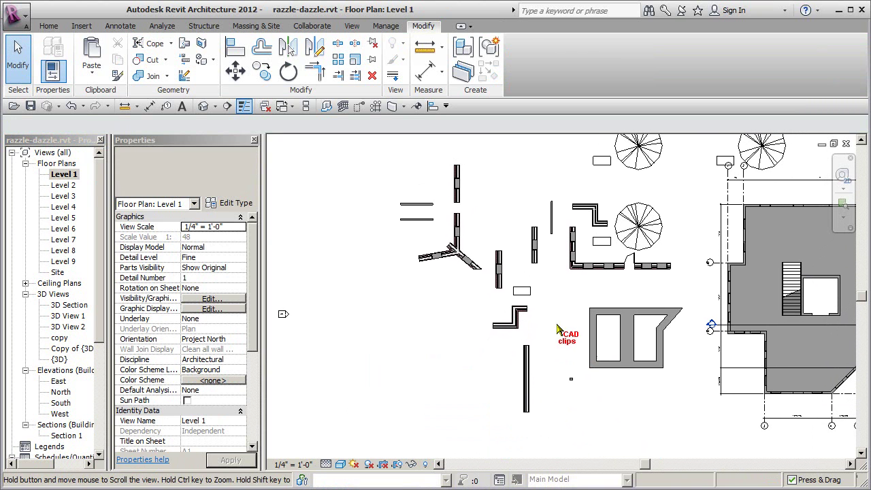
Step: Try mirroring a copy of the notched two-opening floor and the small element beside it about a drawn diagonal axis
click(591, 367)
click(593, 379)
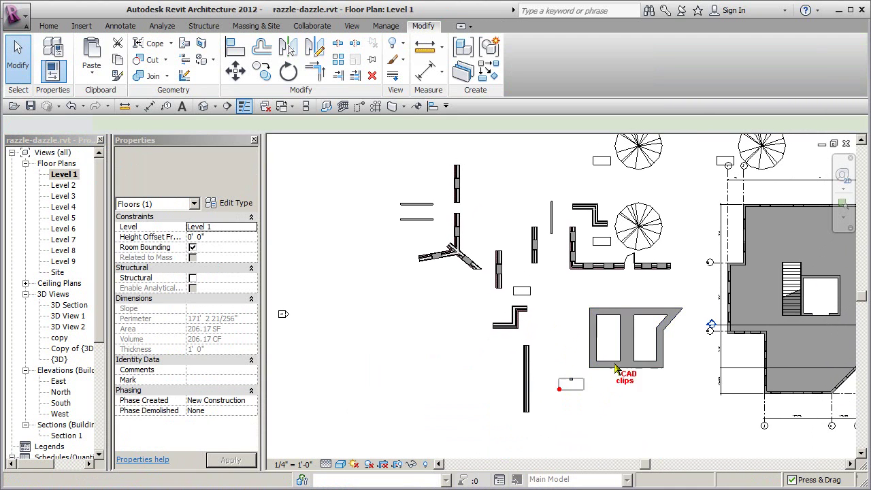
drag(689, 306, 692, 302)
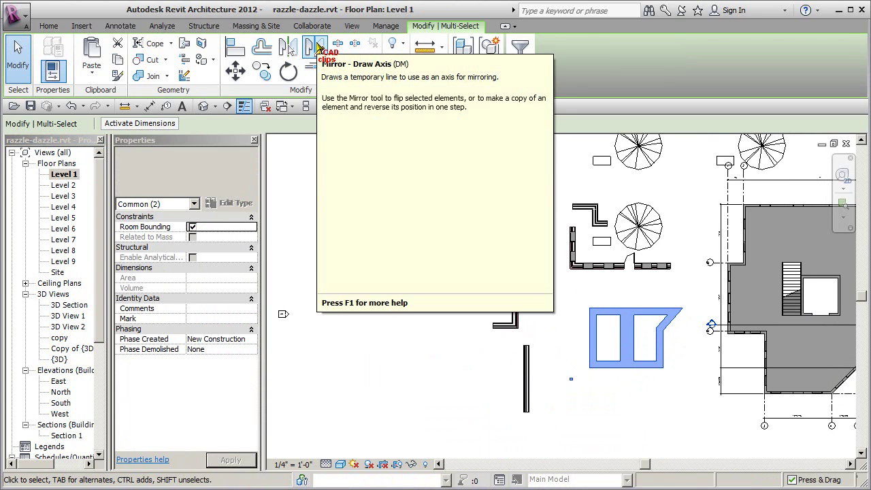
click(316, 47)
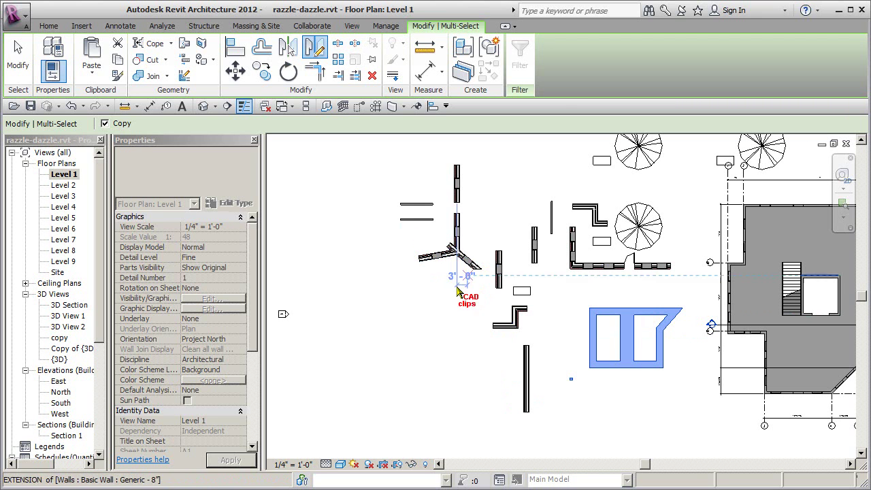
click(415, 283)
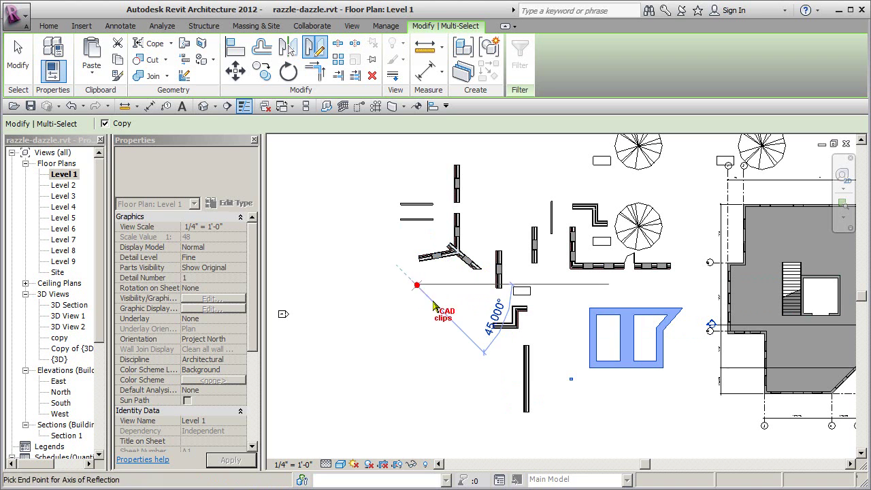
click(518, 427)
scroll(519, 415, down, 3)
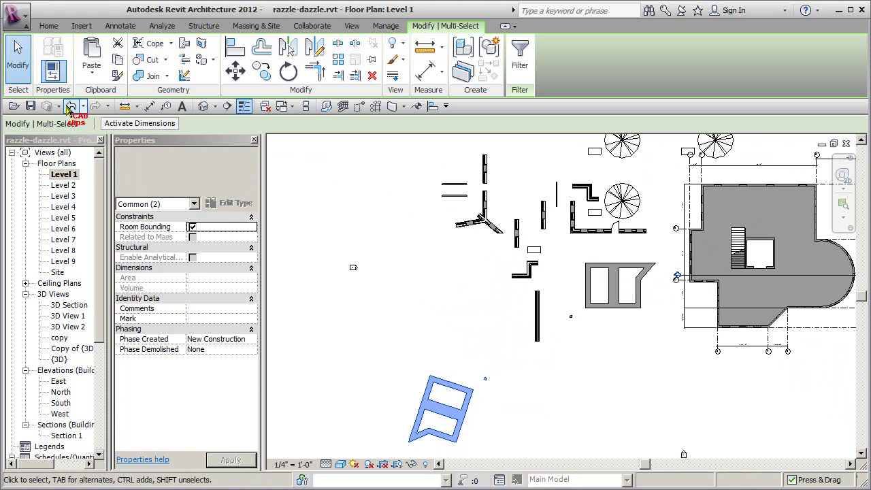
click(71, 107)
Step: Mirror the two short horizontal walls without copying about a vertical axis drawn just beyond the brick walls' open side
scroll(482, 268, up, 1)
scroll(482, 267, up, 4)
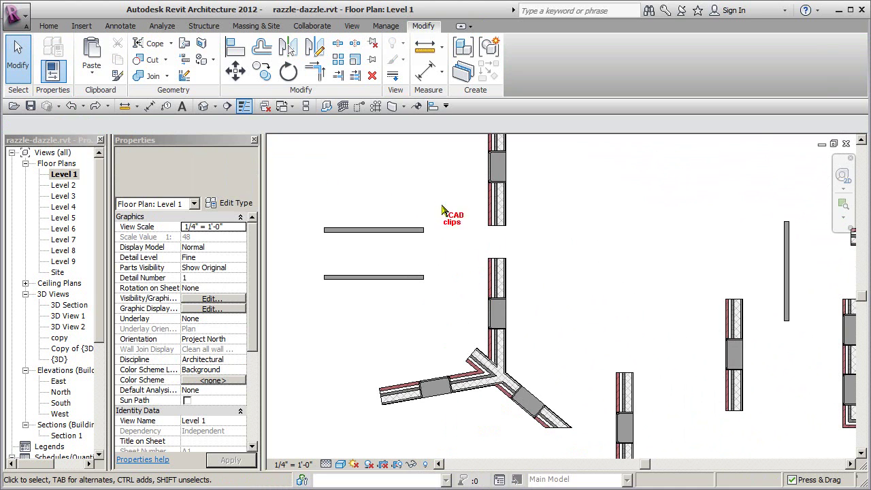
drag(401, 298, 403, 294)
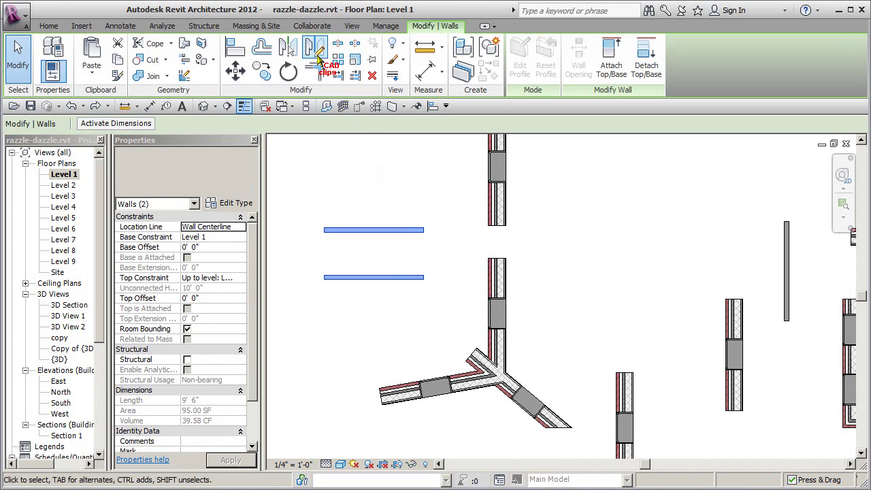
click(319, 52)
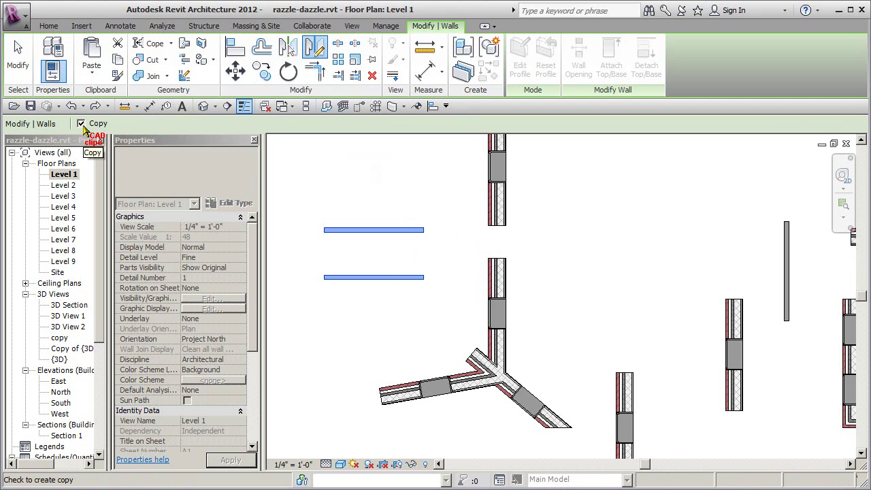
click(523, 192)
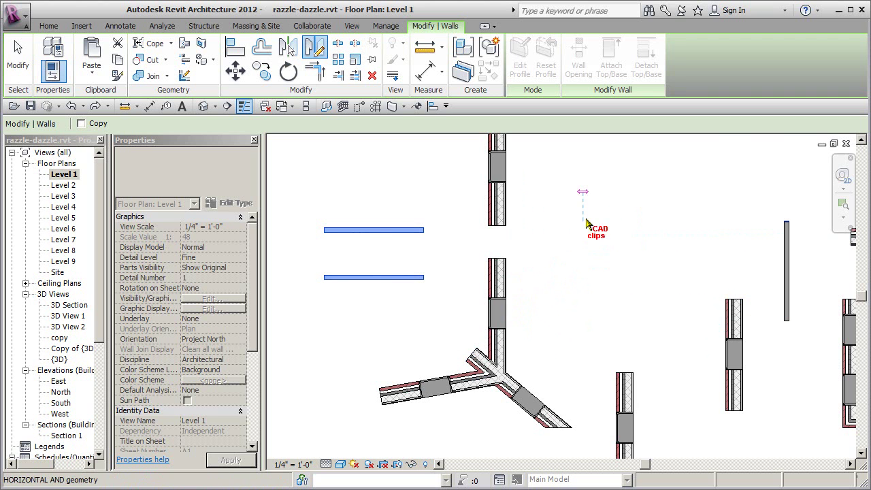
click(522, 191)
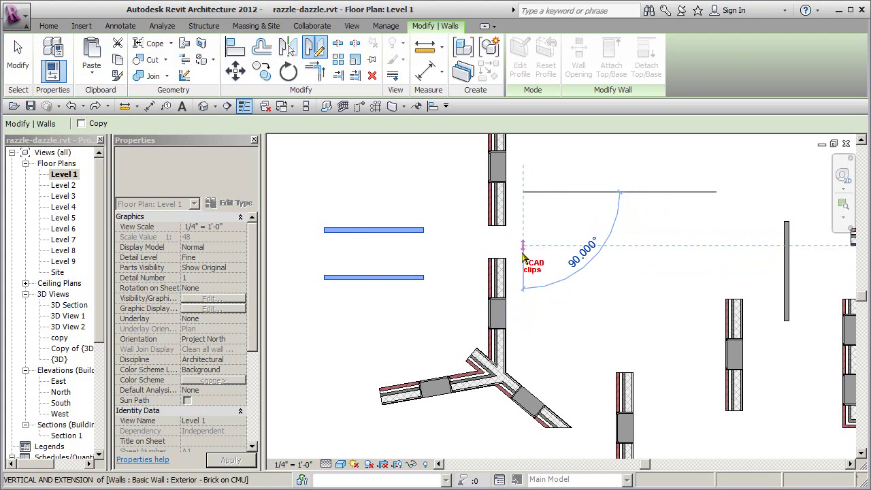
click(525, 341)
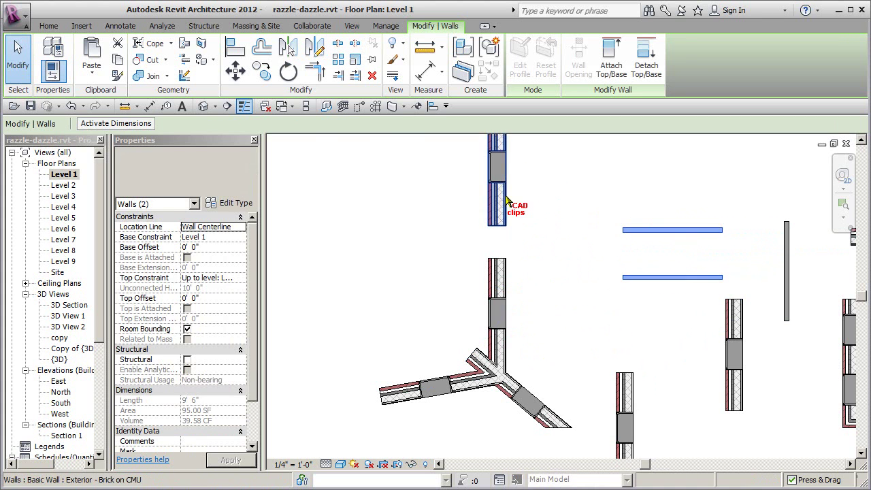
Step: Mirror a copy of the tree and desk about a horizontal axis drawn from the upper end of the thin vertical wall
click(648, 306)
scroll(608, 305, down, 2)
middle_drag(608, 306, 482, 294)
scroll(500, 294, down, 2)
middle_drag(608, 305, 526, 338)
scroll(527, 294, up, 1)
scroll(524, 338, up, 2)
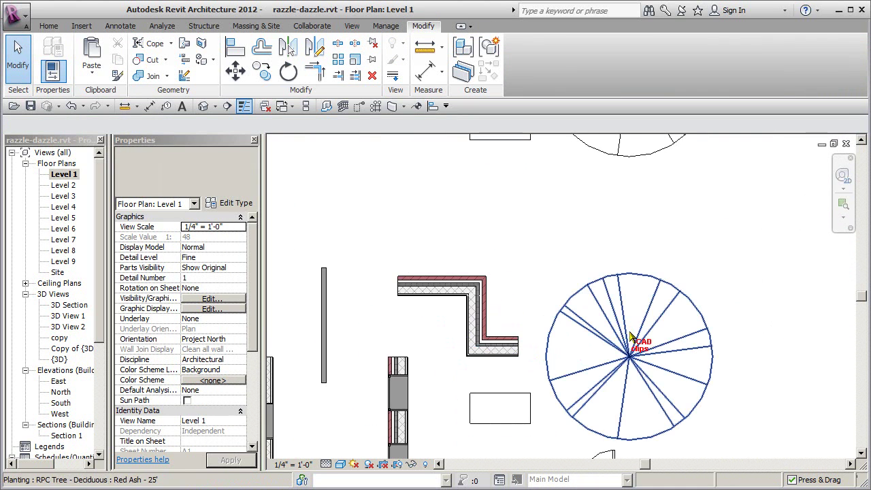
click(630, 359)
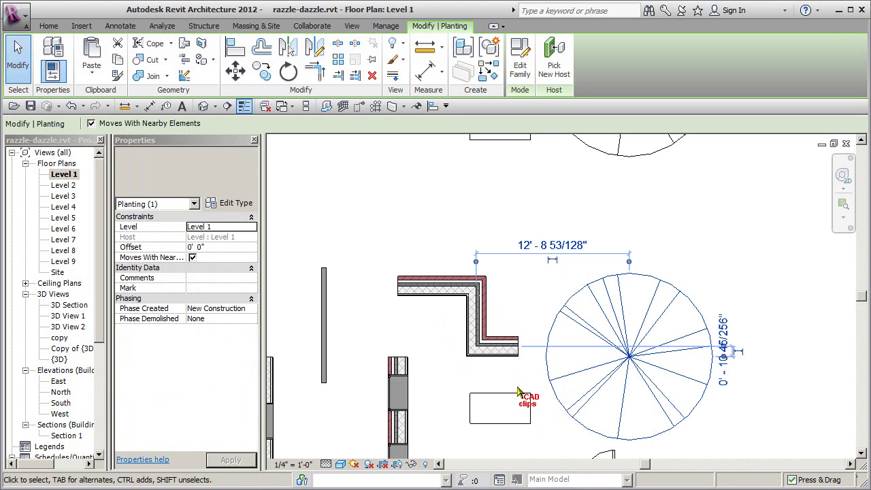
ctrl+click(519, 392)
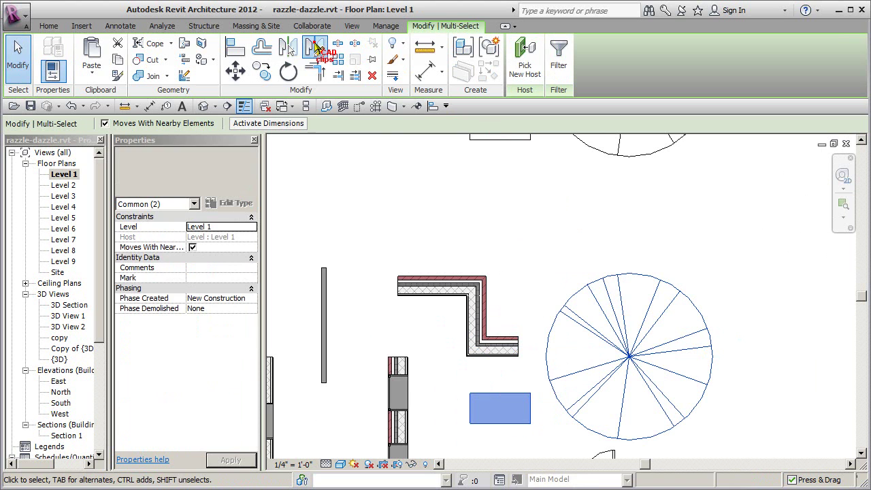
click(314, 46)
click(326, 268)
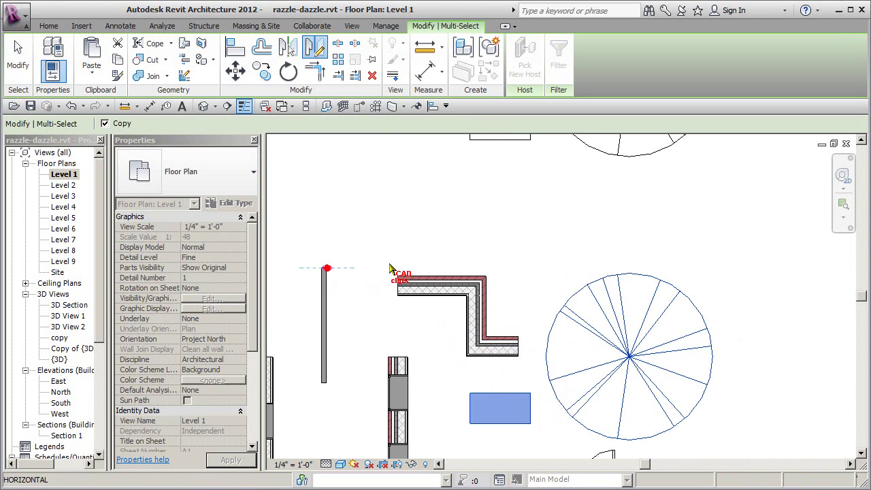
click(541, 268)
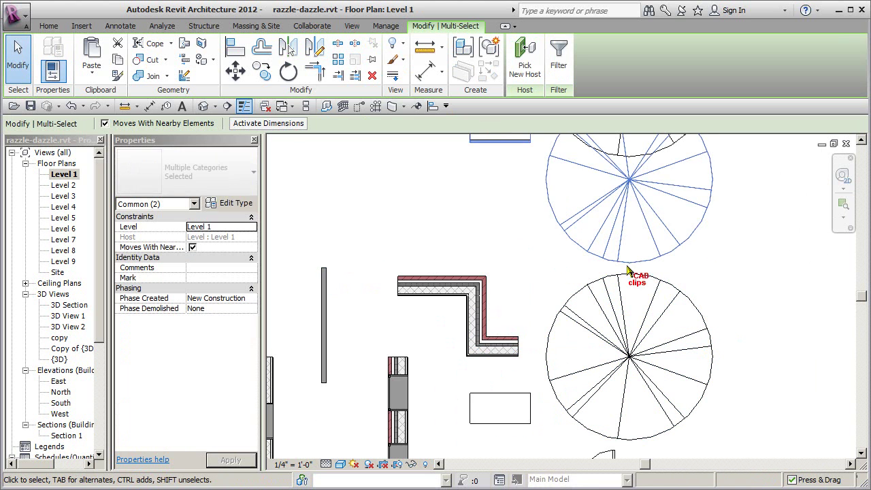
click(725, 252)
middle_drag(729, 261, 716, 323)
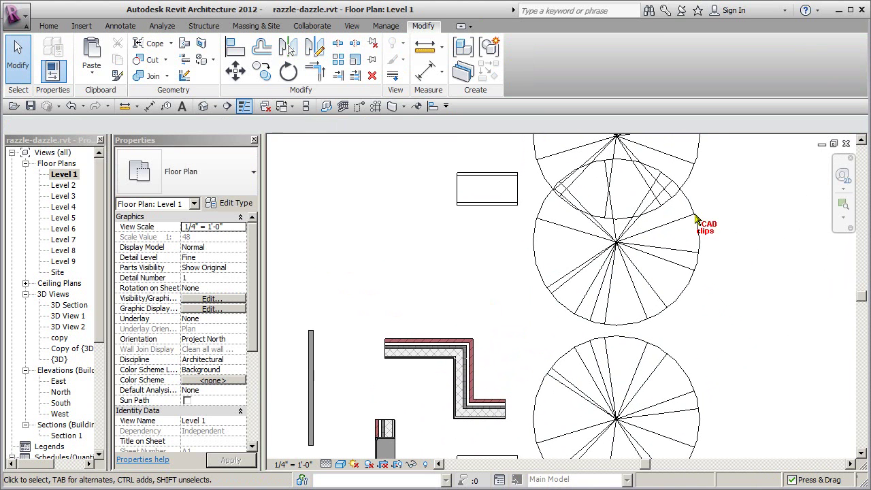
click(686, 244)
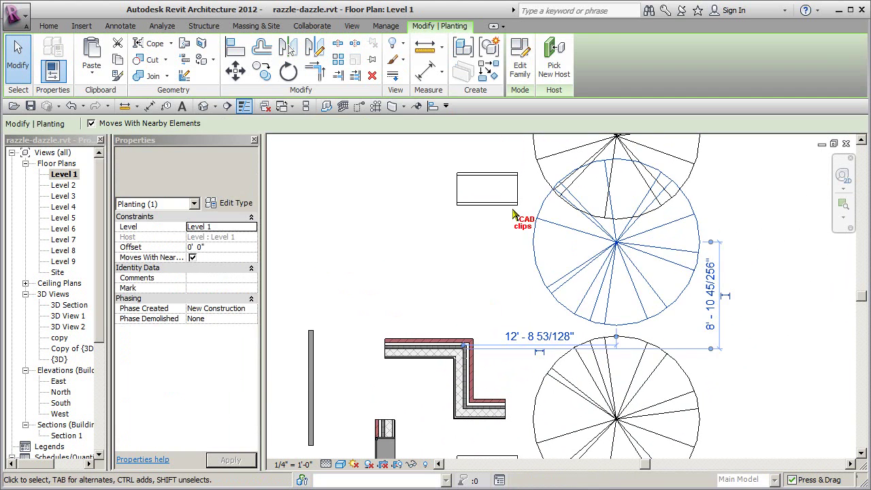
ctrl+click(510, 207)
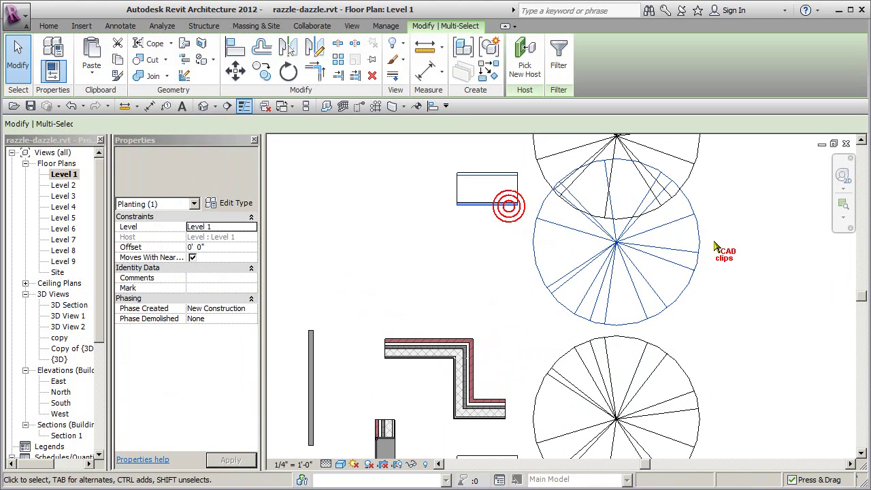
click(476, 237)
click(461, 201)
middle_drag(655, 325, 657, 279)
scroll(655, 274, down, 2)
click(552, 240)
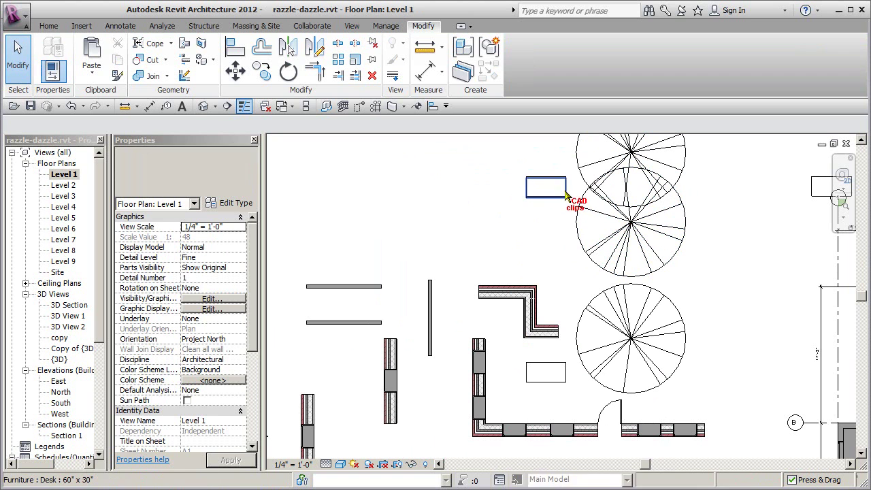
Step: Move one of the two overlapping desks clear of the other and delete it
click(565, 190)
drag(564, 190, 583, 289)
click(582, 281)
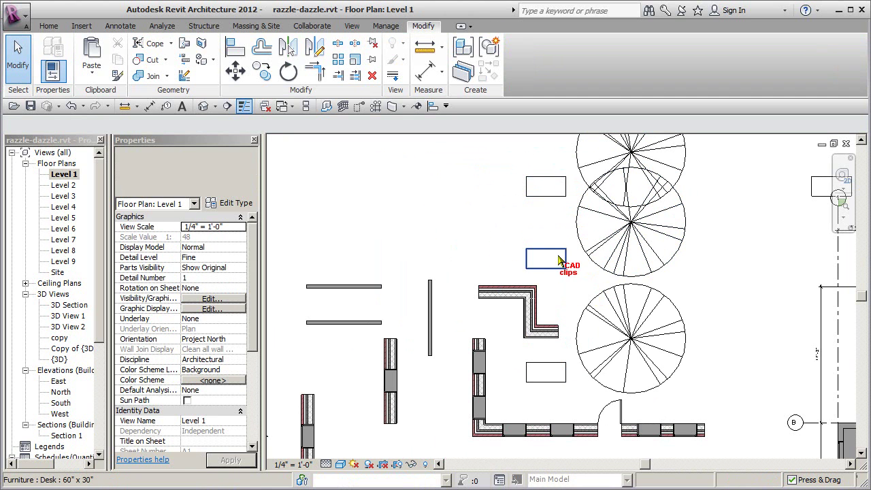
click(560, 260)
key(Delete)
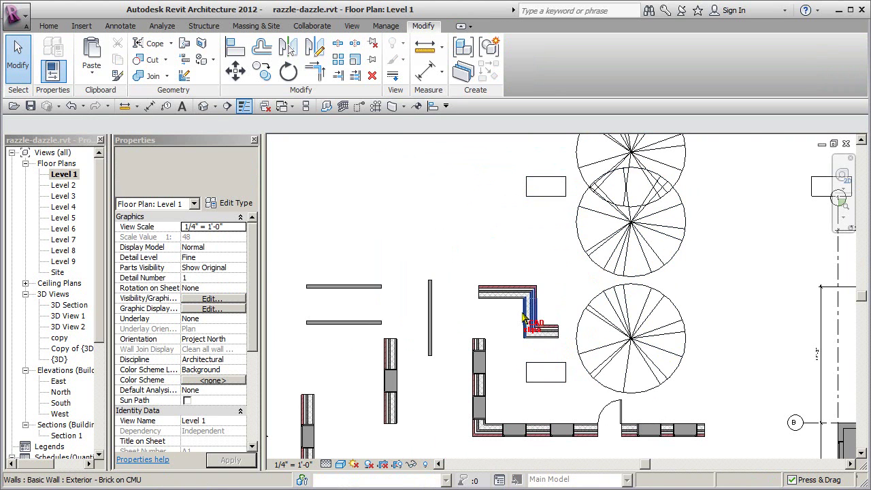
Step: Mirror a copy of the two L-shaped brick wall segments about a vertical axis drawn from the midpoint of the adjoining horizontal wall
scroll(530, 327, up, 2)
drag(576, 312, 521, 360)
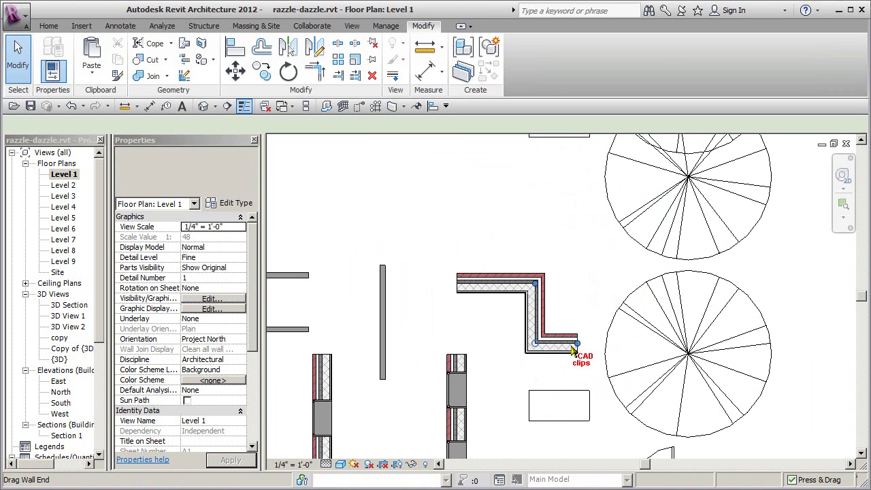
scroll(567, 299, up, 3)
click(568, 298)
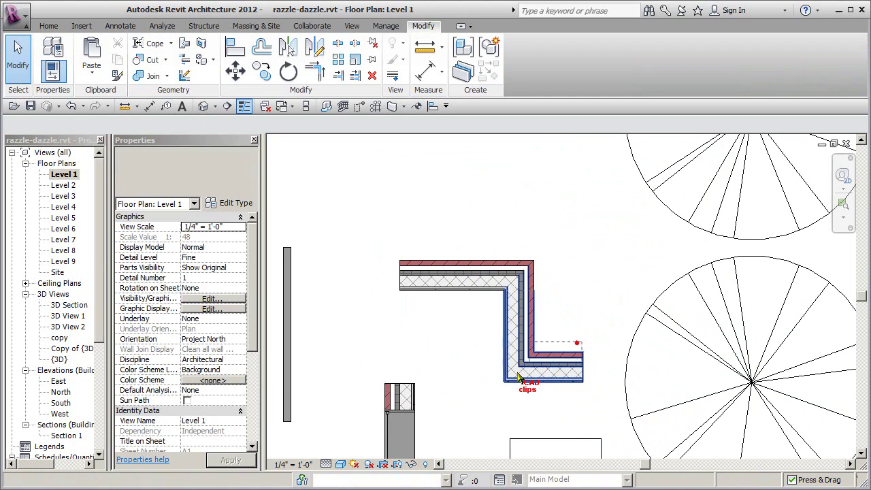
drag(491, 399, 492, 401)
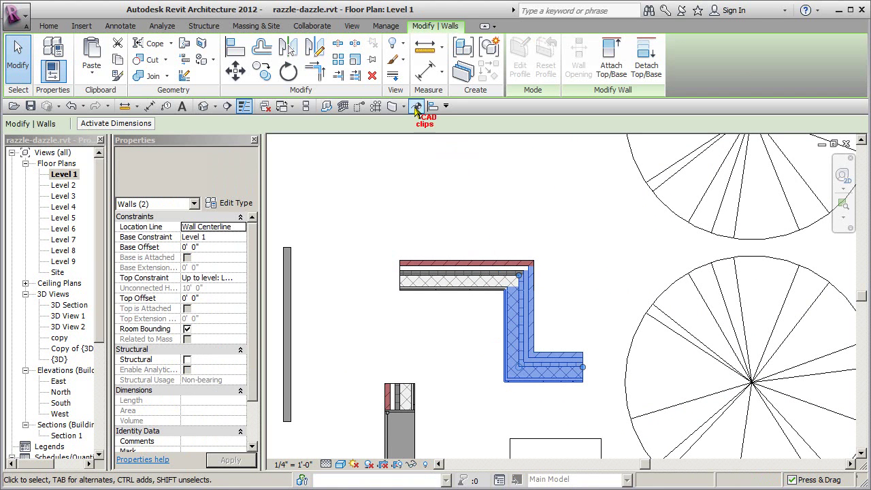
click(317, 49)
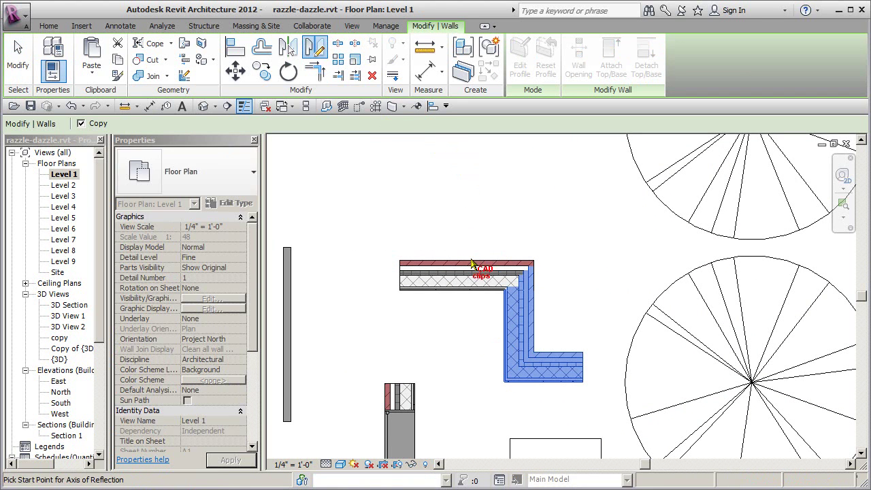
click(467, 266)
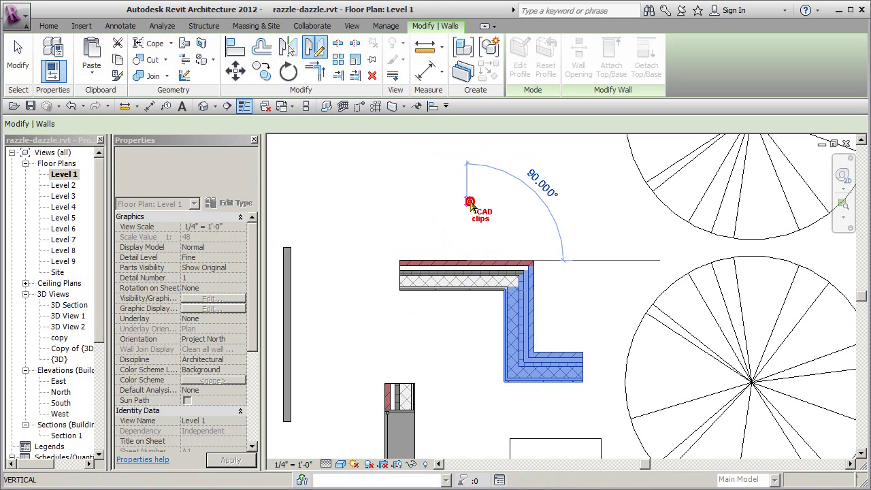
click(467, 191)
key(Escape)
middle_drag(476, 204, 524, 194)
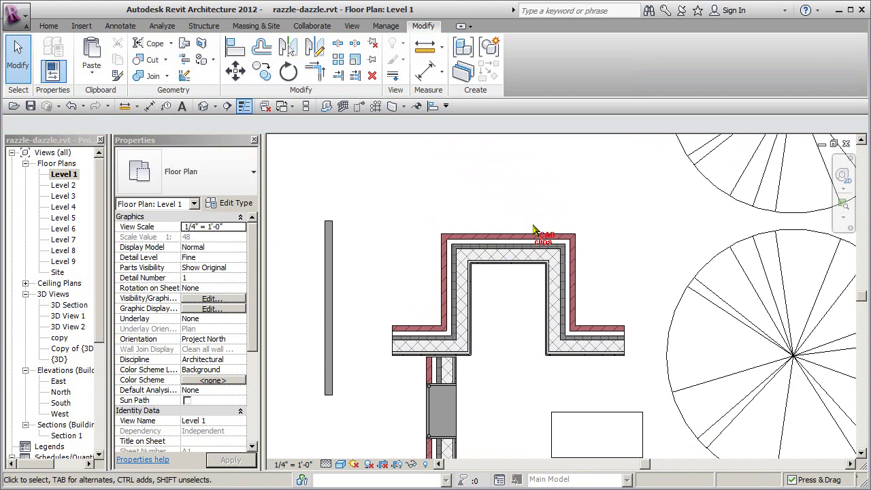
Step: Delete the brick wall touching the mirrored layout, the thin vertical wall and the two thin horizontal walls
click(457, 371)
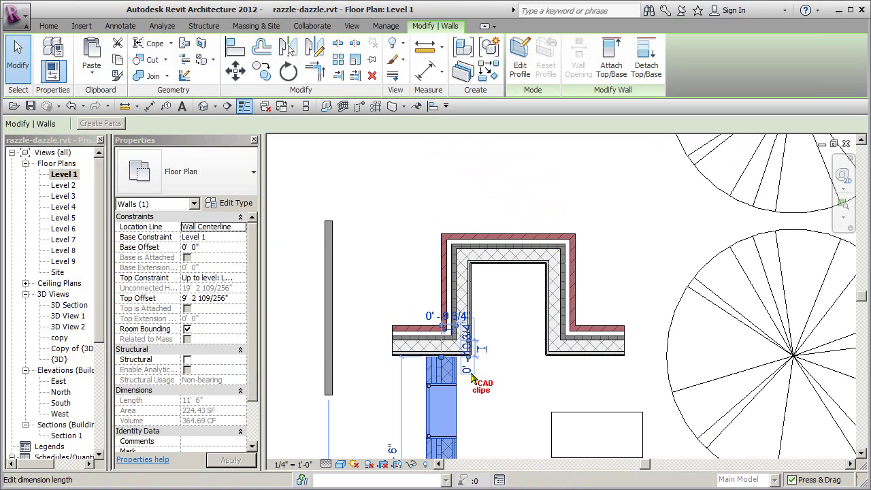
key(Delete)
scroll(482, 373, down, 1)
middle_drag(482, 373, 562, 372)
click(469, 333)
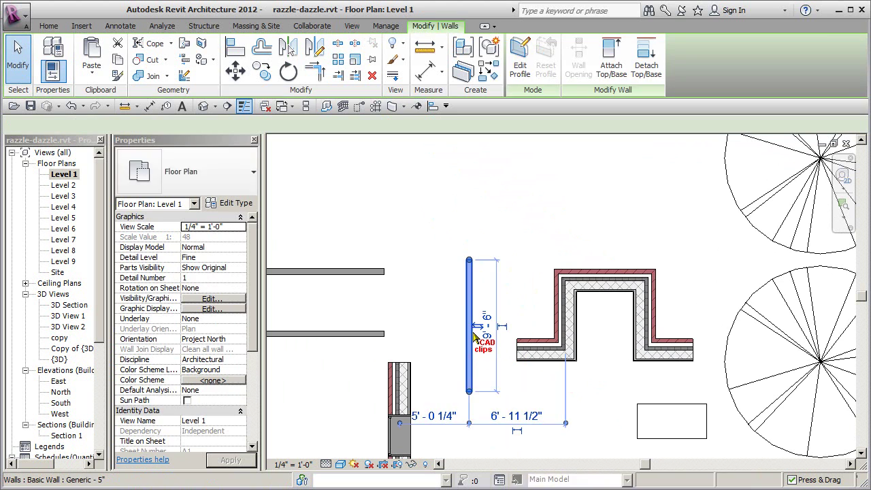
key(Delete)
drag(416, 260, 354, 346)
key(Delete)
Step: Try to mirror a copy of four walls of the U-shaped brick layout about a vertical axis at its left end, and undo it
scroll(577, 366, up, 1)
middle_drag(586, 367, 559, 371)
key(Tab)
click(512, 304)
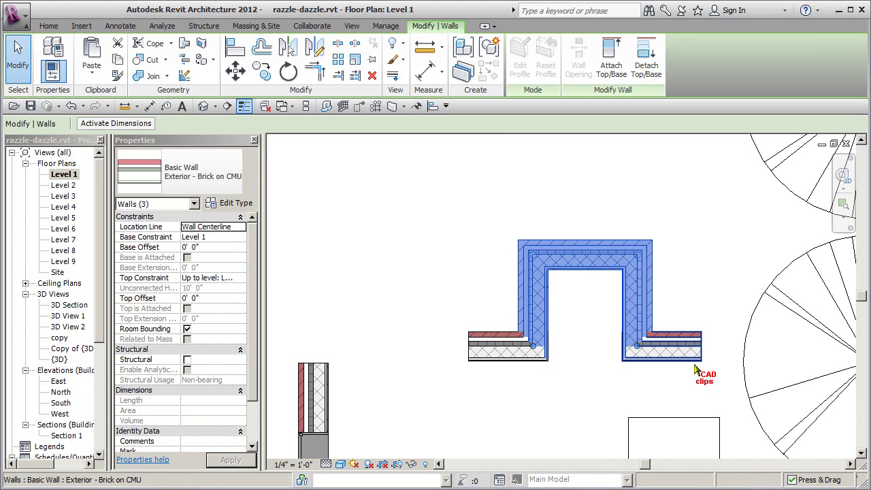
ctrl+click(694, 365)
click(315, 47)
click(470, 361)
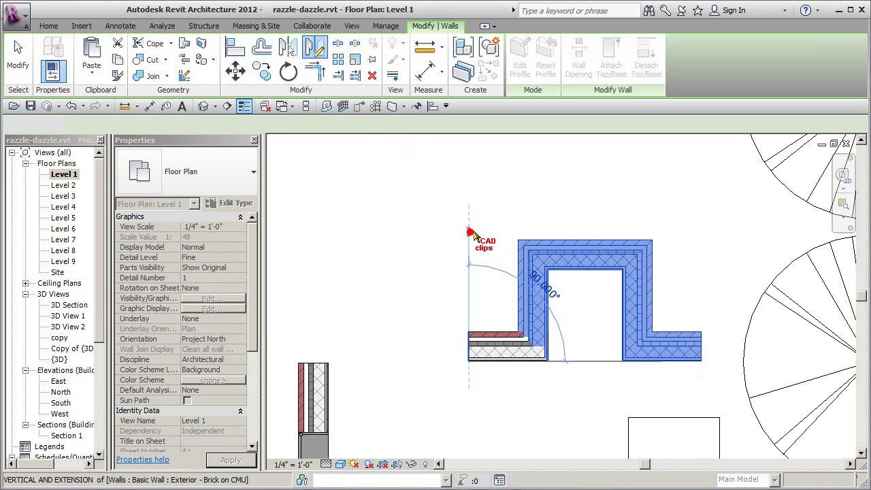
click(469, 228)
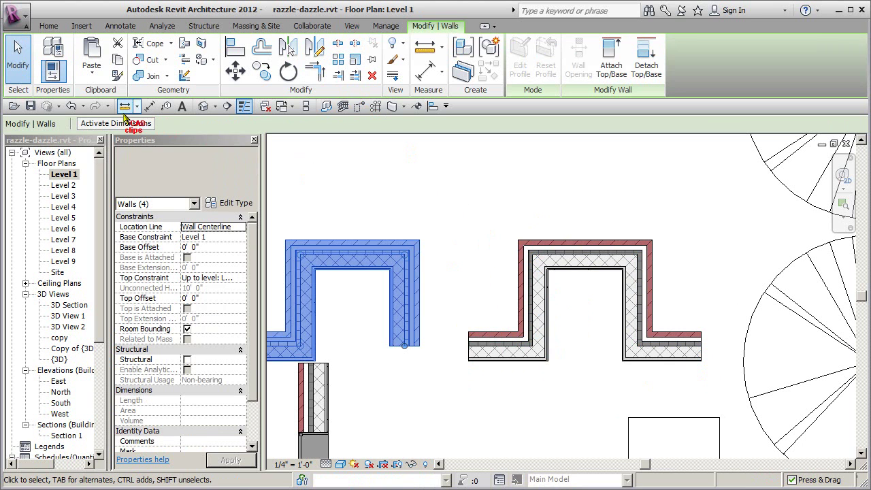
click(70, 106)
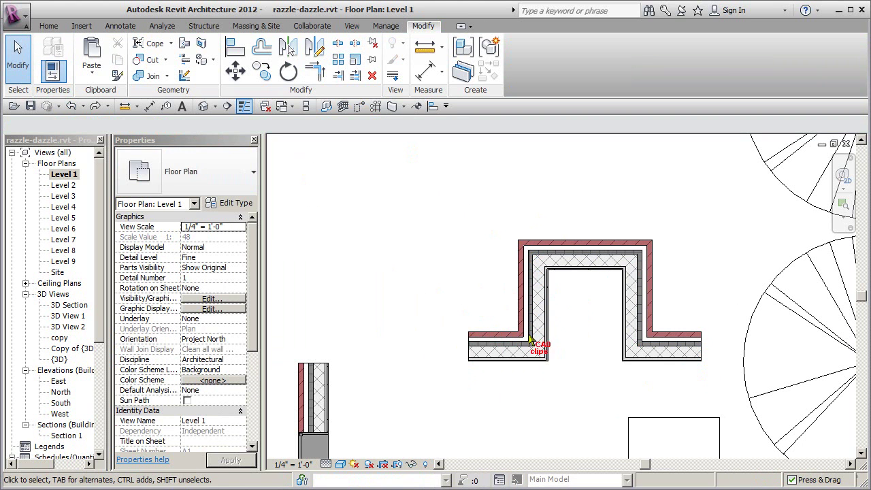
Step: Mirror a copy of all five walls of the brick layout about a vertical axis drawn from its left end
drag(585, 351, 724, 213)
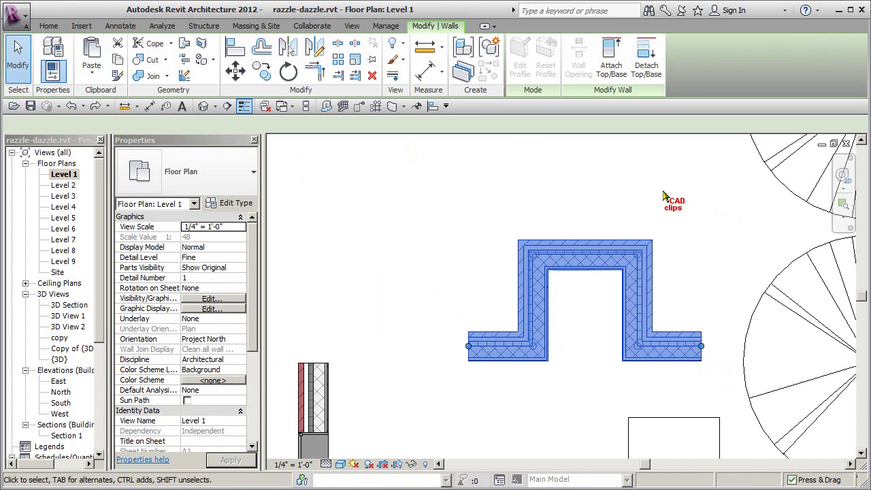
click(314, 46)
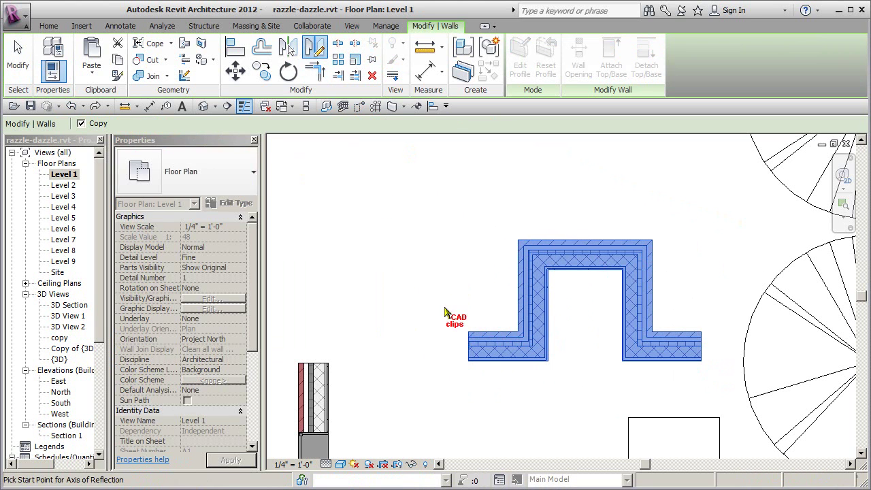
click(466, 334)
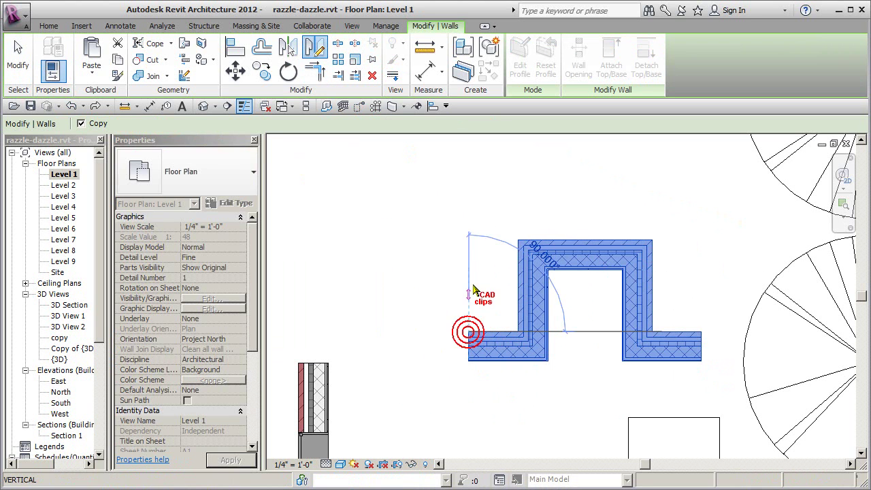
click(471, 249)
key(Escape)
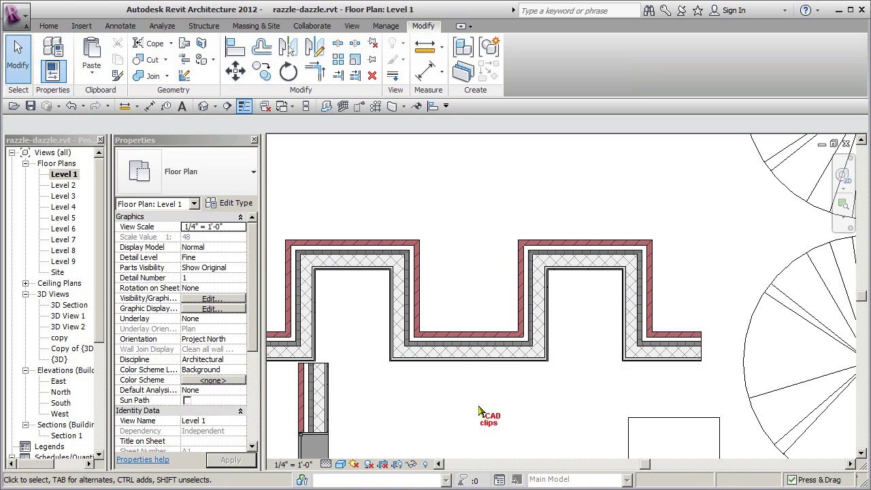
Step: Try to join the two collinear wall halves between the mirrored U shapes with Join Geometry
click(458, 362)
click(467, 386)
click(484, 362)
key(Delete)
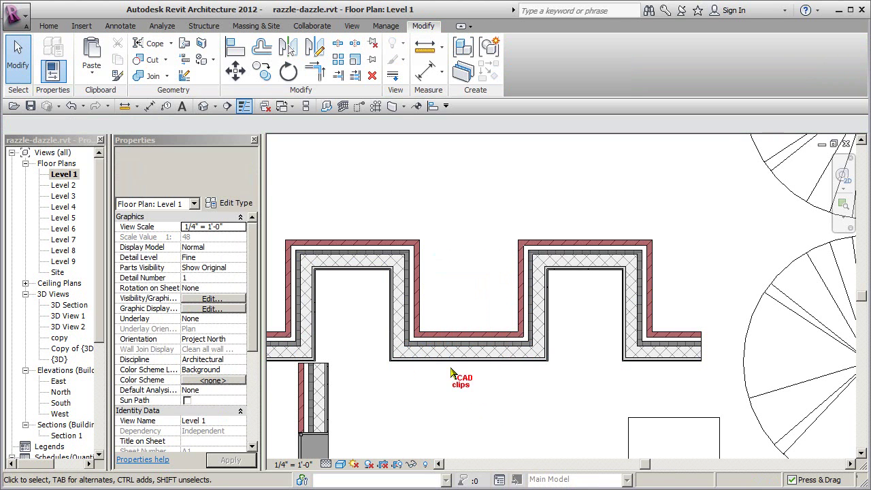
click(140, 76)
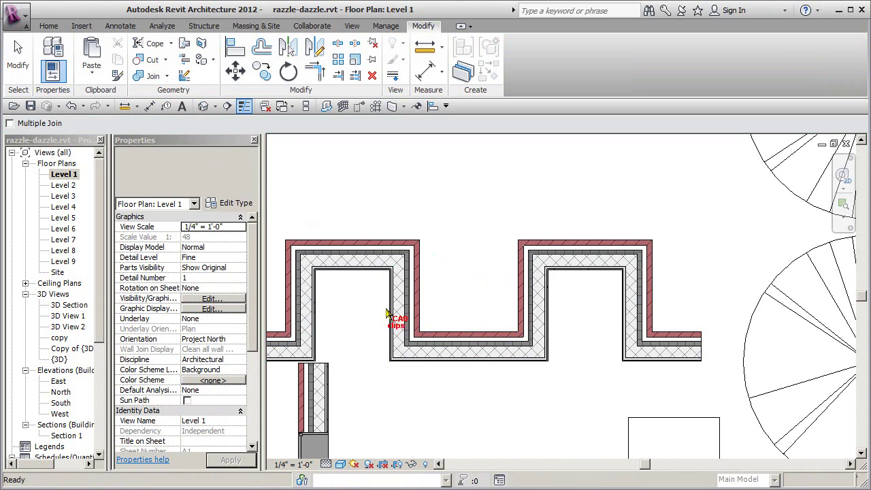
click(422, 331)
click(484, 337)
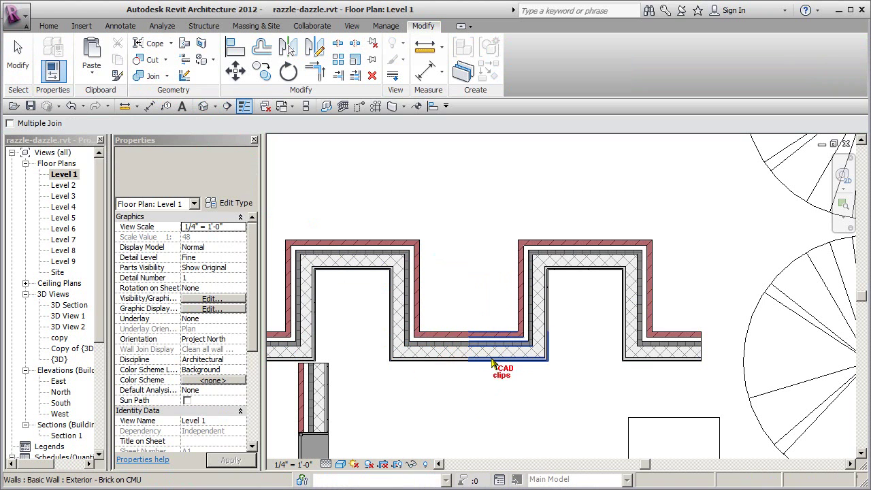
key(Escape)
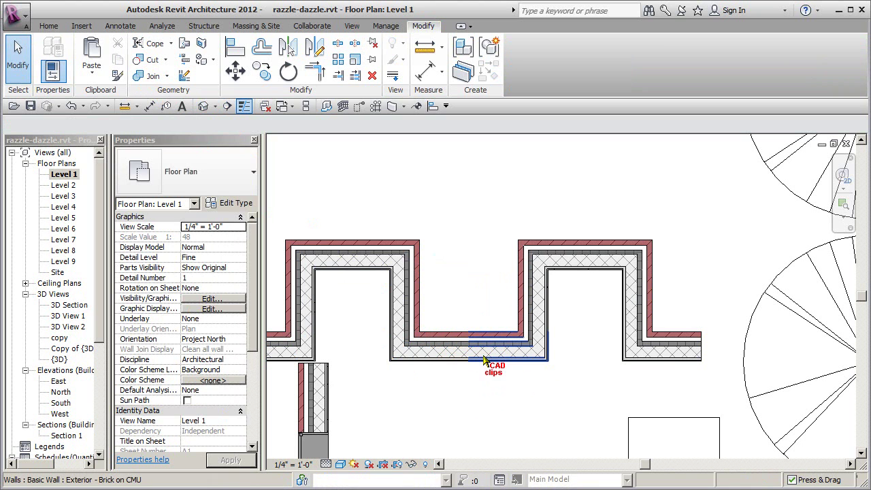
Step: Stretch the right half of the connecting wall to about 4' 1", pull its end back to the joint, and undo
click(484, 359)
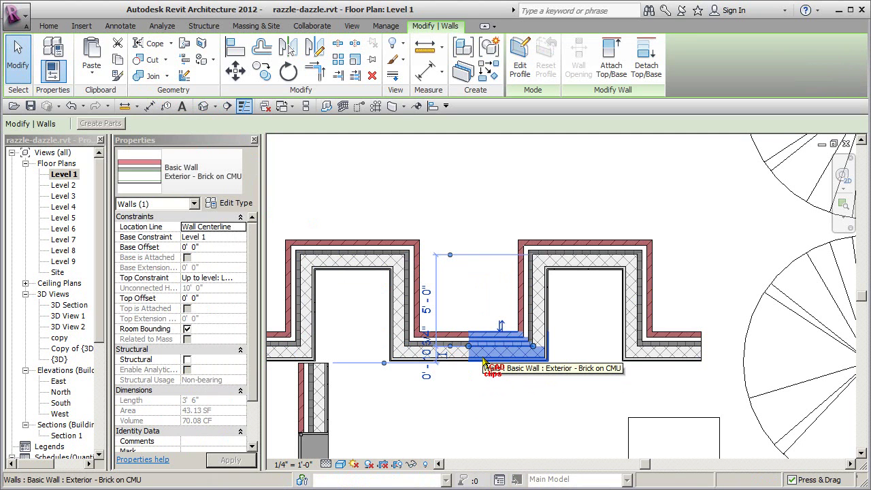
drag(465, 351, 455, 354)
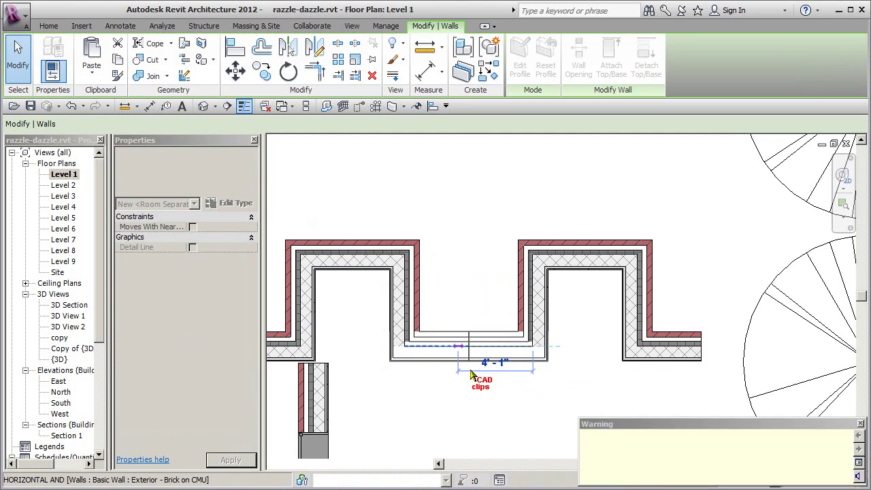
click(557, 386)
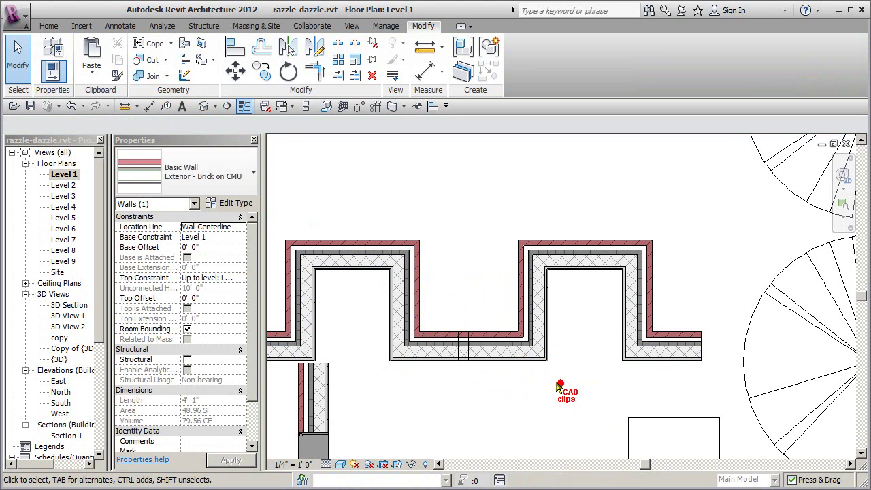
click(460, 340)
drag(459, 346, 469, 348)
click(486, 392)
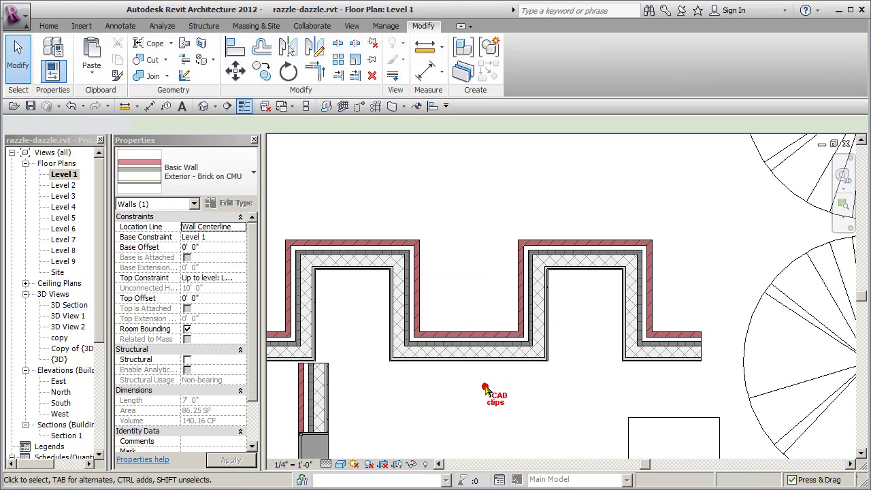
click(486, 361)
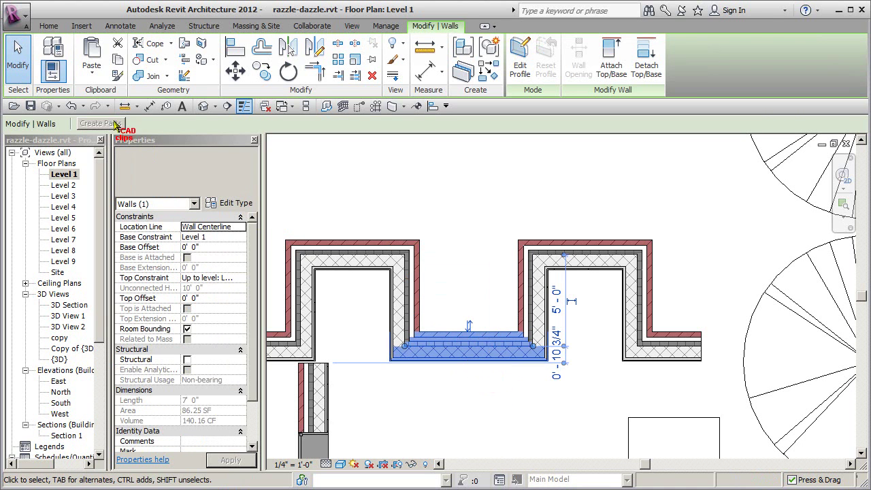
click(71, 108)
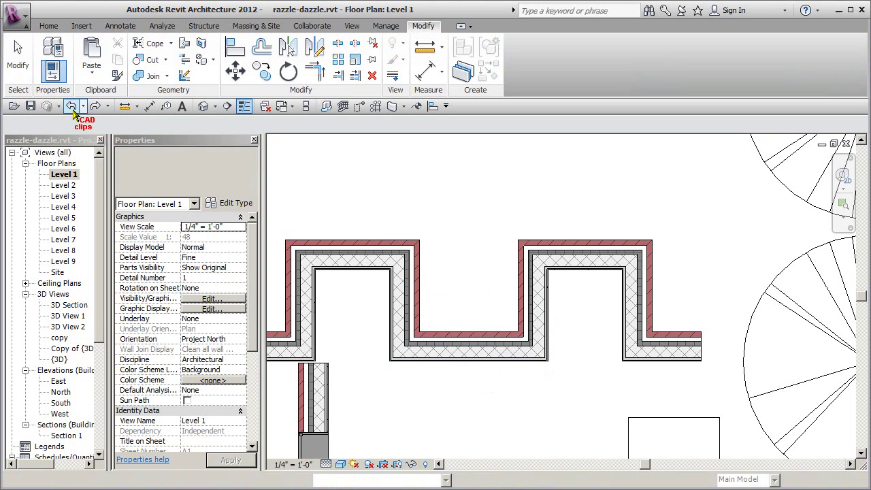
Step: Extend the right half of the connecting wall to the left U shape's corner to form a single 7' 0" wall
click(491, 347)
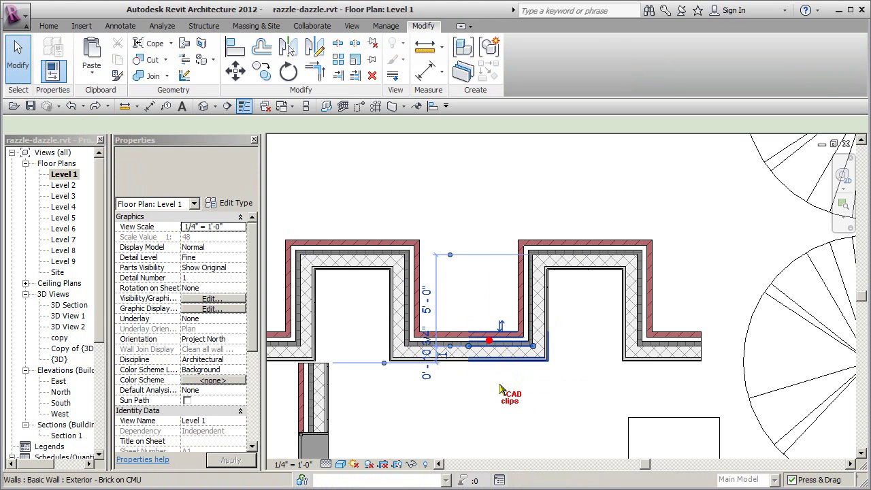
drag(469, 348, 393, 347)
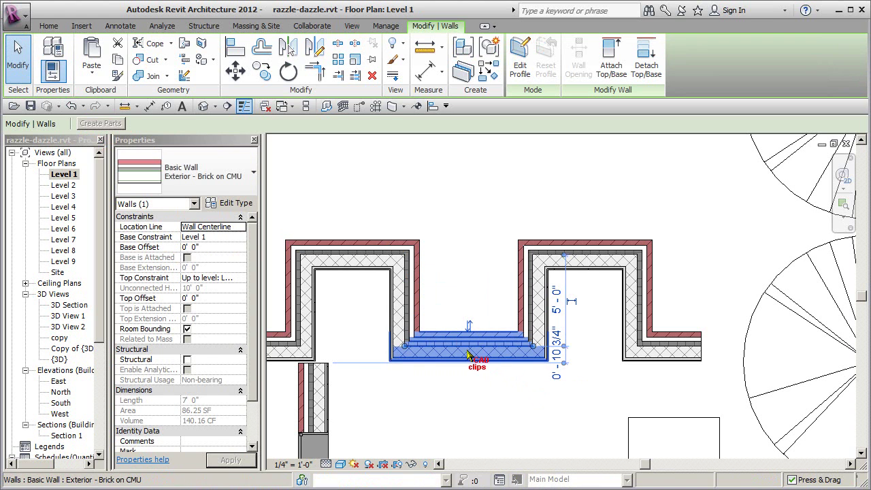
click(481, 376)
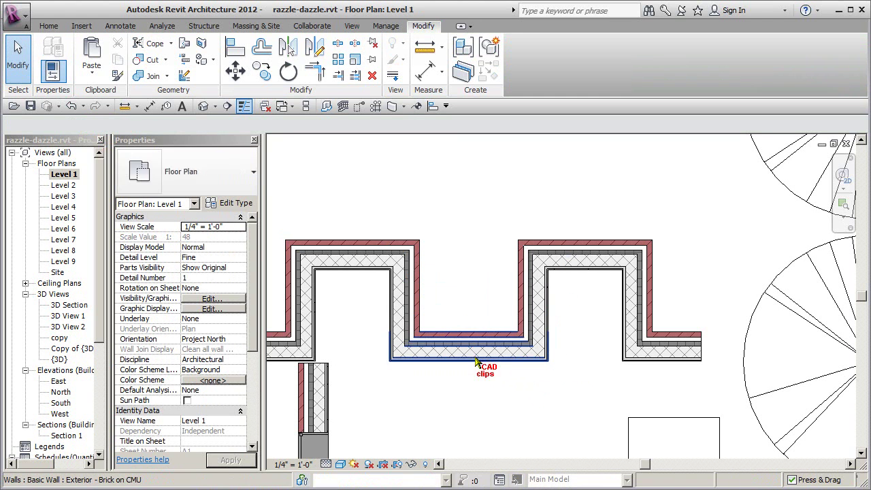
click(475, 354)
click(452, 388)
Step: Move the short vertical brick wall and its window down, clear of the mirrored layout
scroll(452, 387, down, 3)
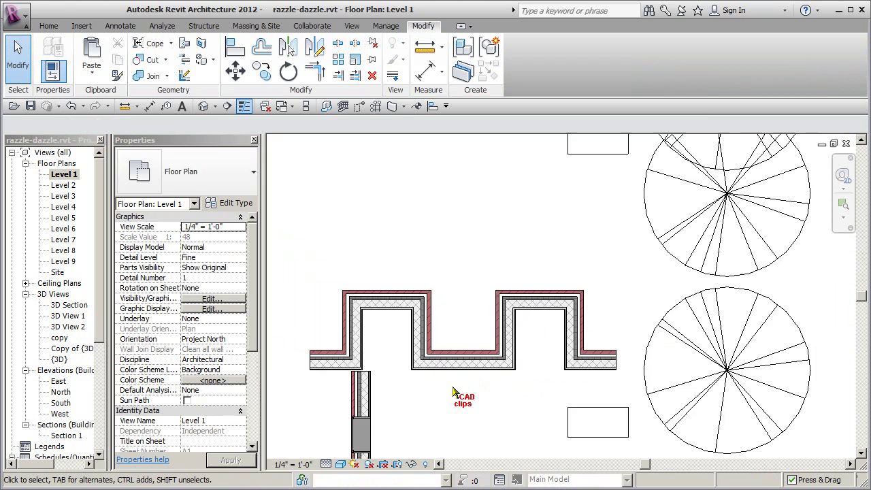
drag(436, 346, 365, 413)
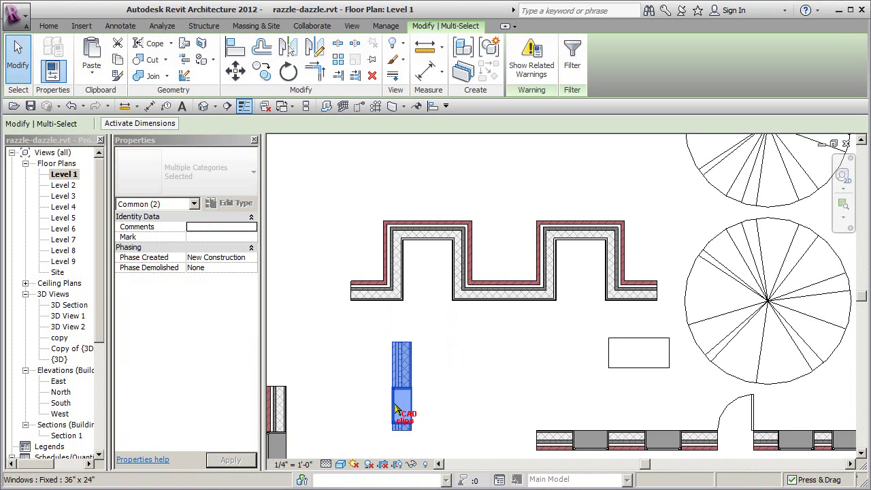
scroll(454, 356, down, 2)
middle_drag(455, 356, 456, 300)
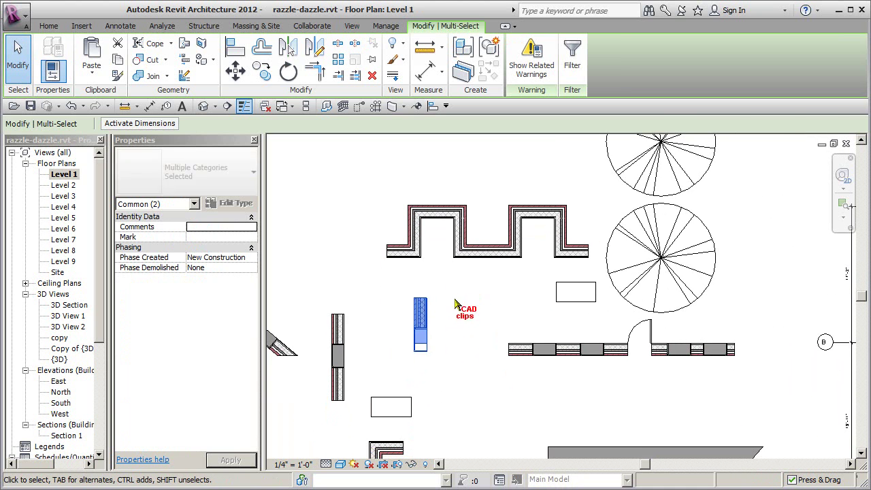
click(379, 273)
Step: Mirror a copy of the nine-wall brick layout about a horizontal axis drawn along the lower face of the wall with the door
drag(375, 274, 595, 202)
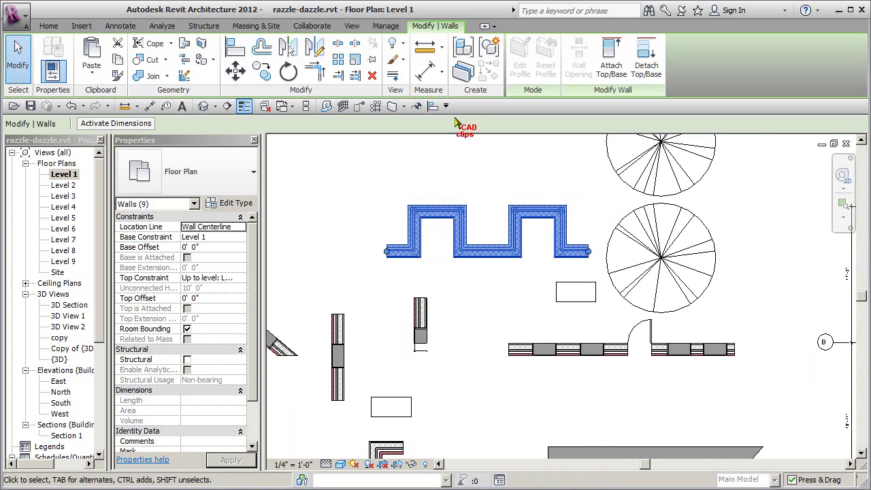
click(317, 49)
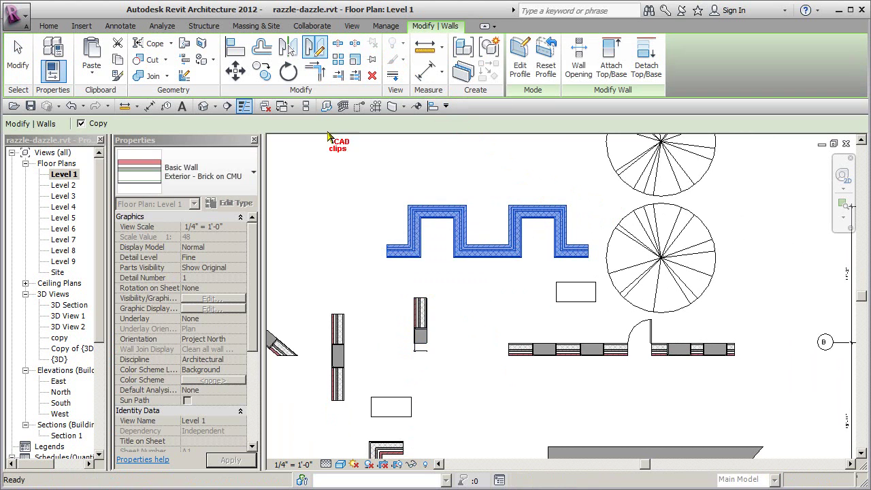
click(508, 355)
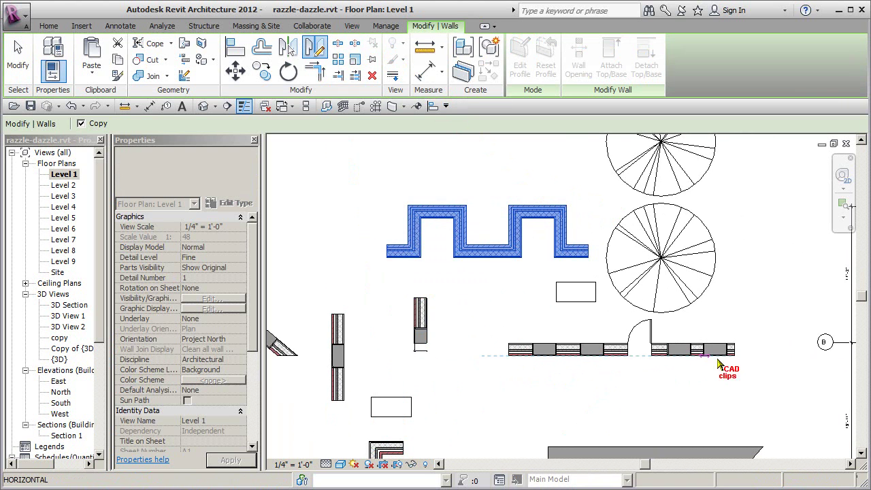
click(747, 356)
scroll(574, 393, down, 1)
middle_drag(574, 393, 566, 311)
scroll(571, 311, down, 1)
click(586, 308)
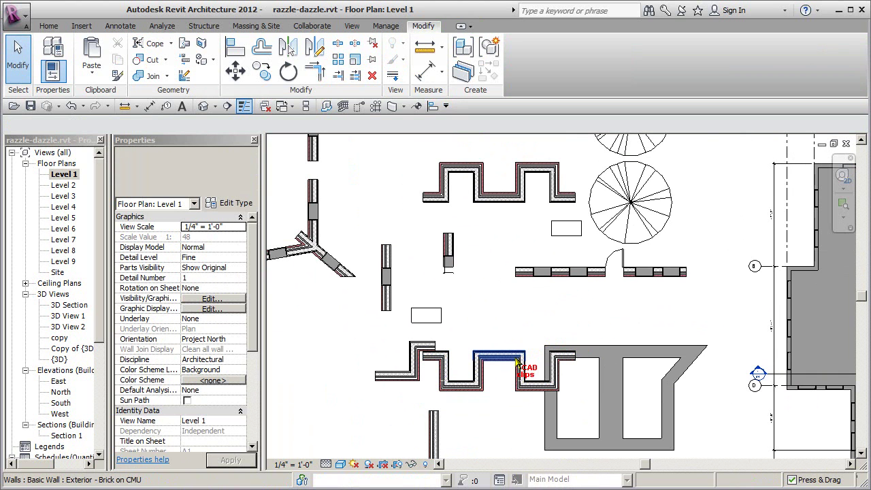
Step: Look over the Level 1 plan, then open the default 3D view and examine the whole model
middle_drag(513, 346, 364, 362)
scroll(633, 373, down, 1)
middle_drag(633, 373, 427, 342)
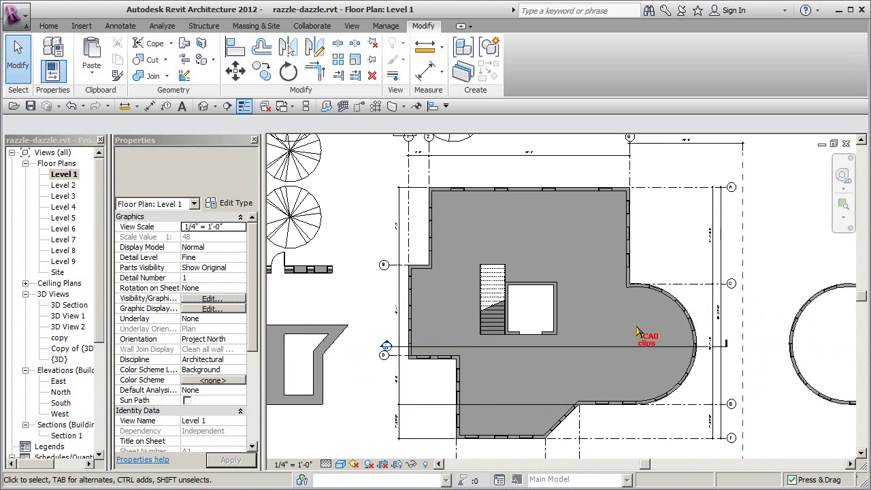
scroll(613, 344, down, 3)
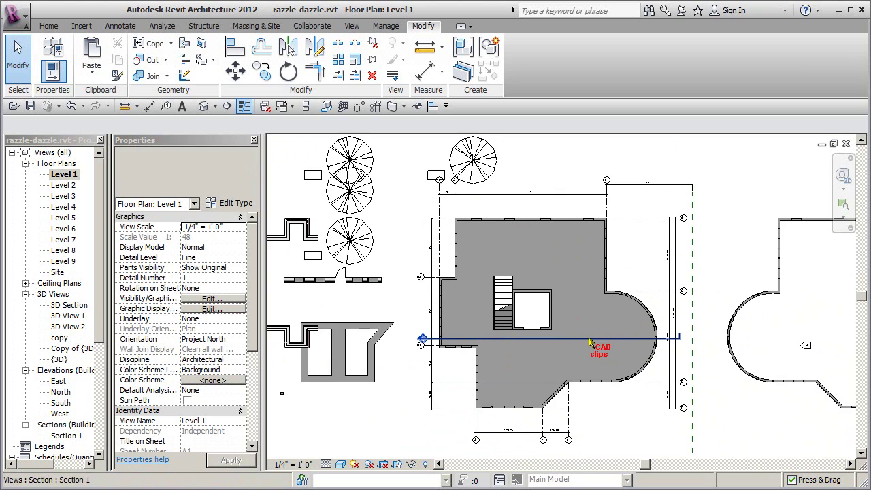
middle_drag(570, 337, 579, 338)
middle_click(509, 355)
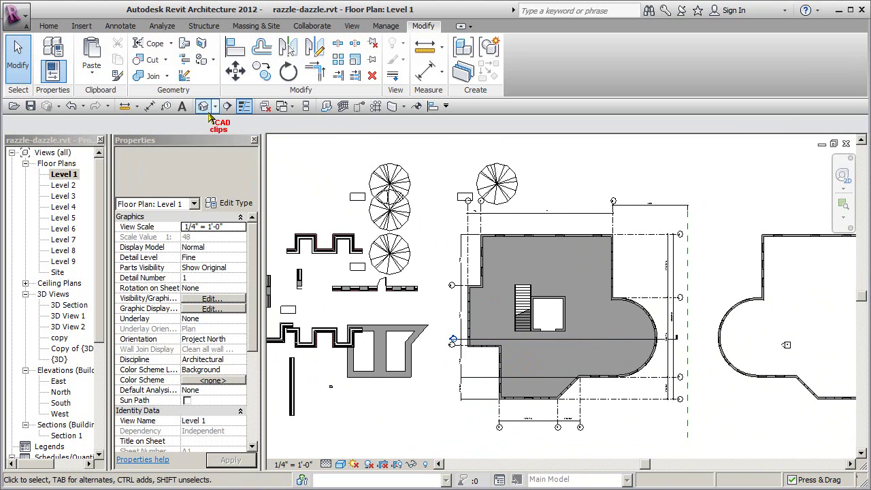
click(203, 106)
middle_drag(703, 325, 633, 365)
scroll(668, 350, down, 1)
middle_drag(664, 390, 628, 409)
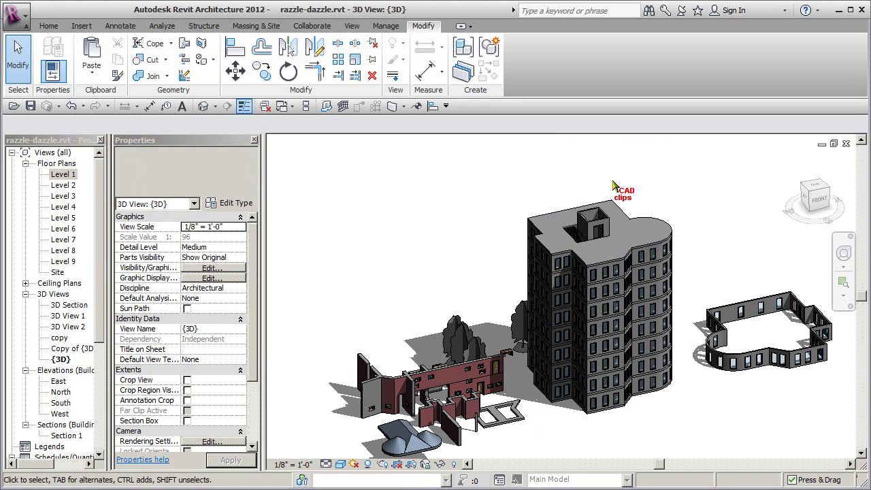
scroll(677, 327, down, 1)
scroll(673, 359, up, 1)
scroll(650, 375, up, 1)
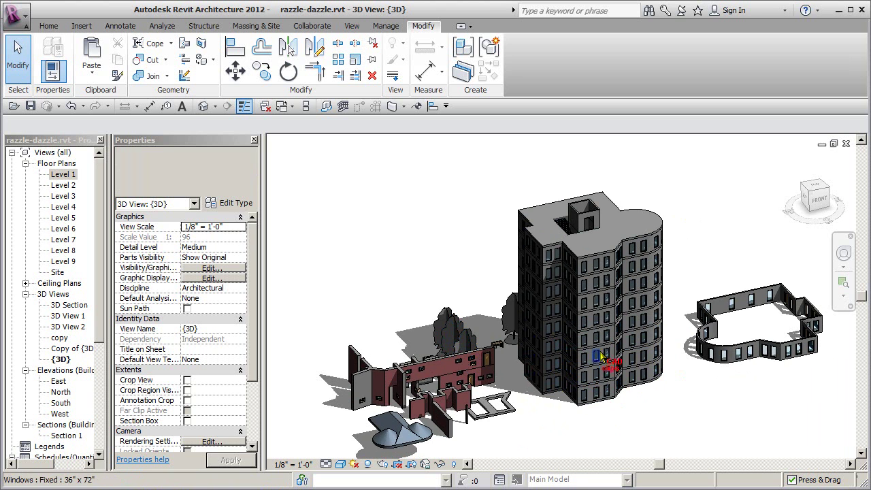
Step: In the South elevation, mirror a copy of the upper wall seen end-on about a vertical axis drawn from the roof's left eave corner
double_click(62, 403)
middle_drag(524, 398, 747, 393)
scroll(651, 328, down, 1)
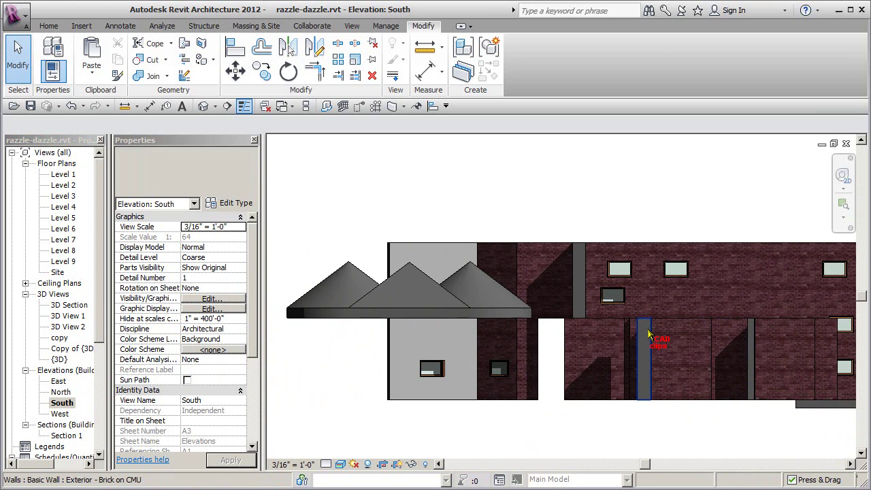
click(582, 275)
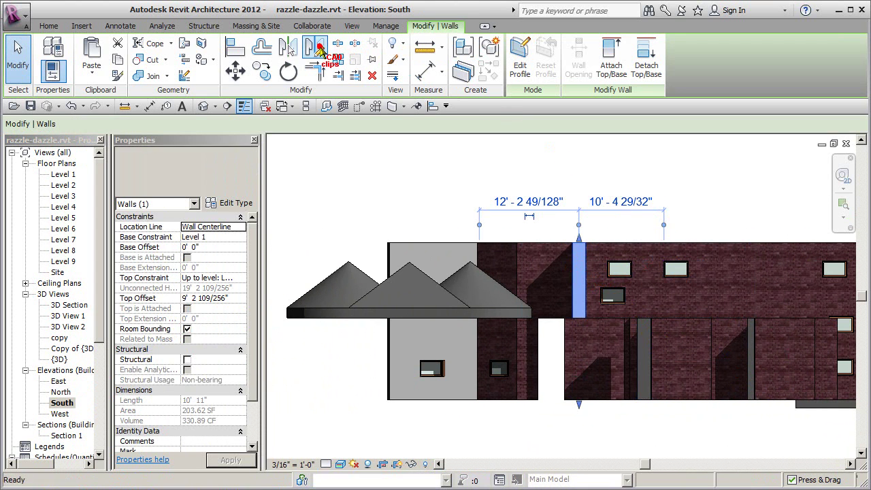
click(317, 49)
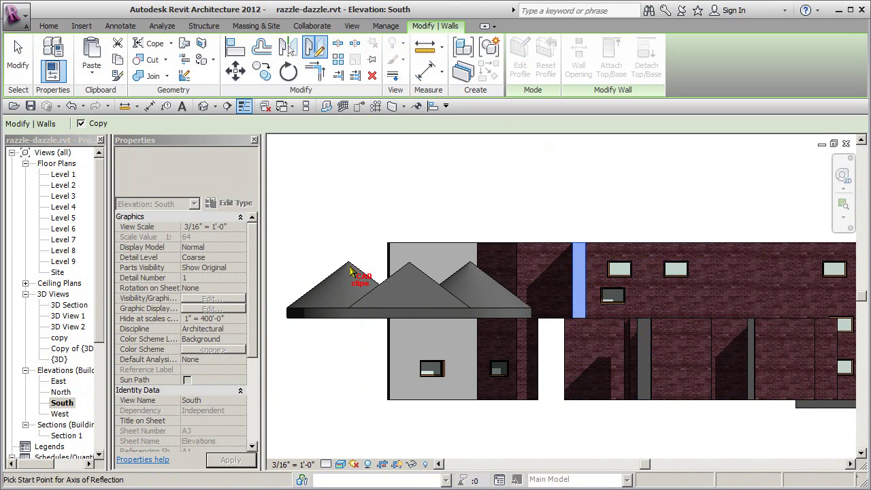
click(288, 310)
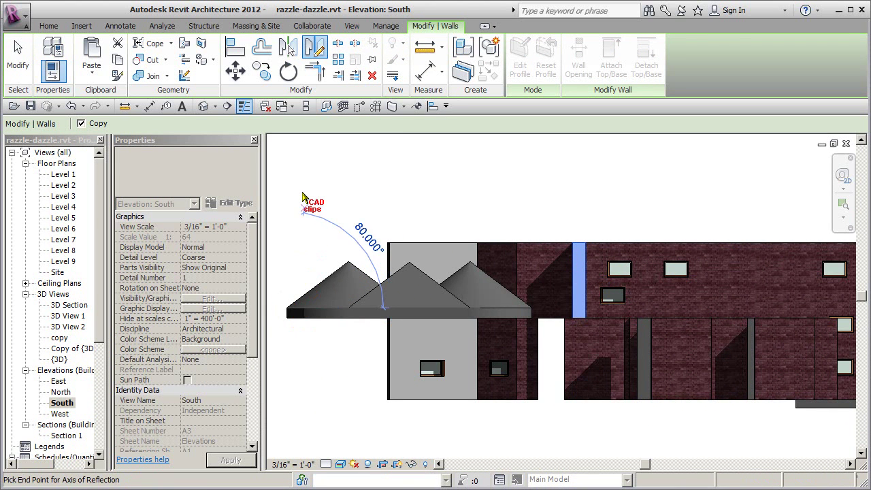
click(294, 184)
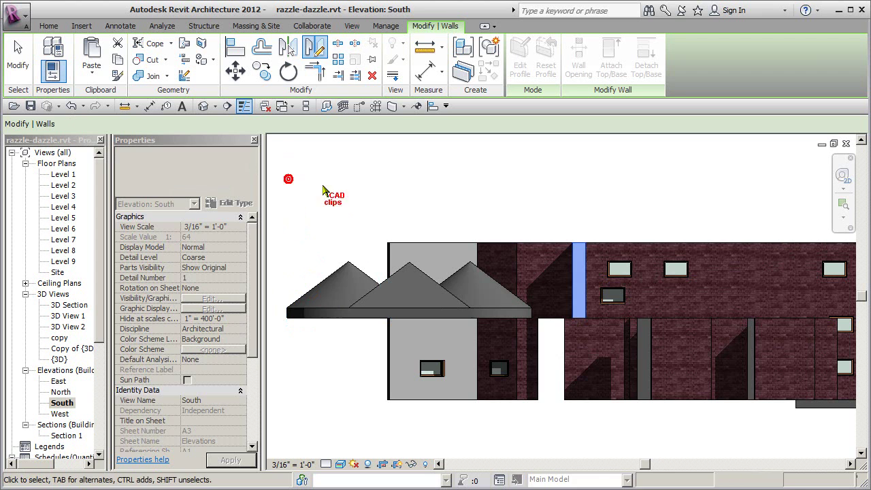
Step: Look for the mirrored wall beyond the roof in the South elevation, then locate and select it in the default 3D view
middle_drag(381, 191, 544, 192)
scroll(543, 188, down, 6)
middle_drag(525, 233, 531, 271)
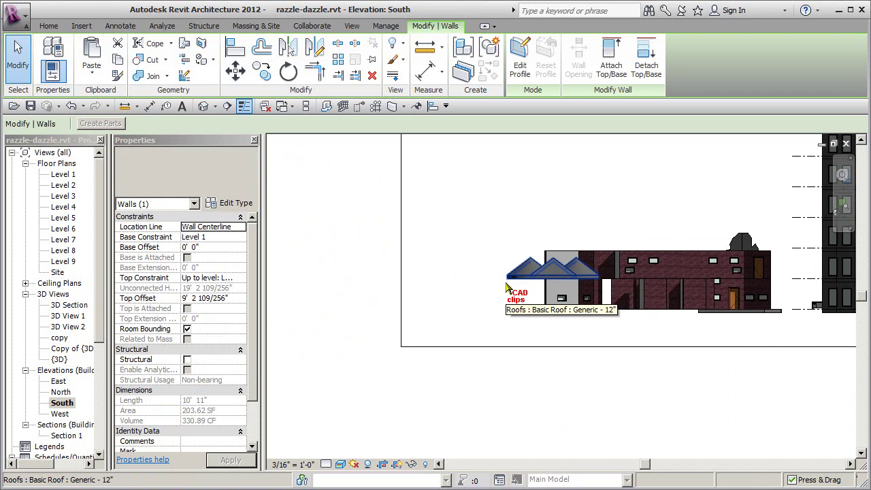
click(204, 108)
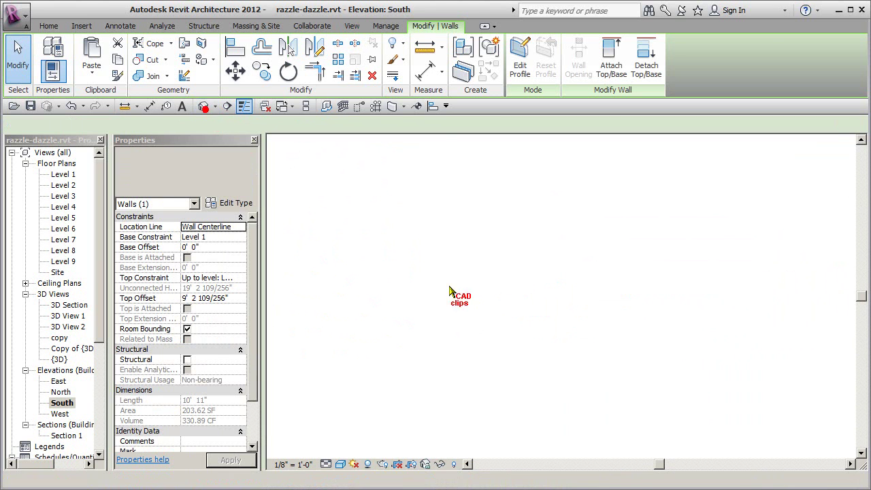
scroll(439, 379, down, 3)
scroll(404, 379, up, 3)
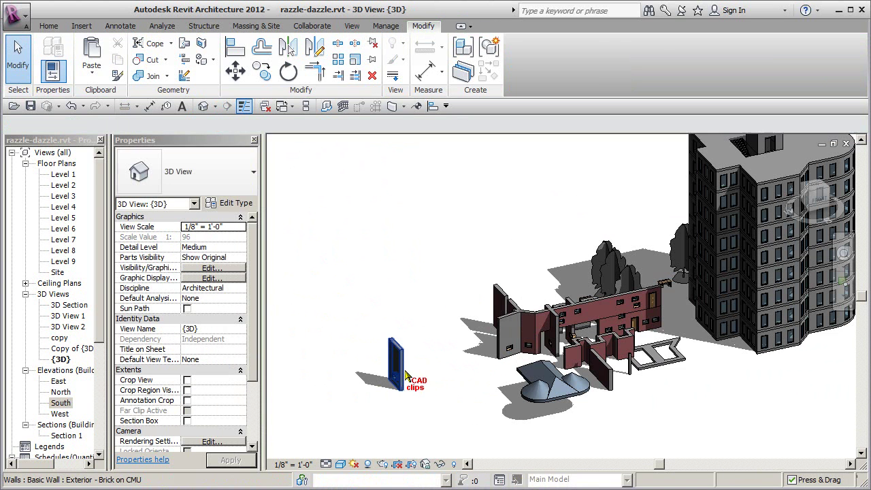
click(396, 371)
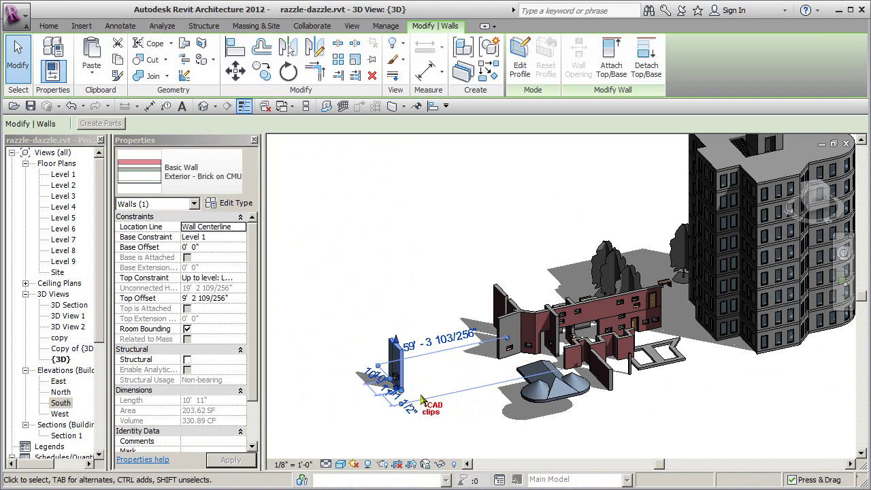
Step: Extend the South elevation's crop region outward on its left side to take in the mirrored wall
double_click(61, 402)
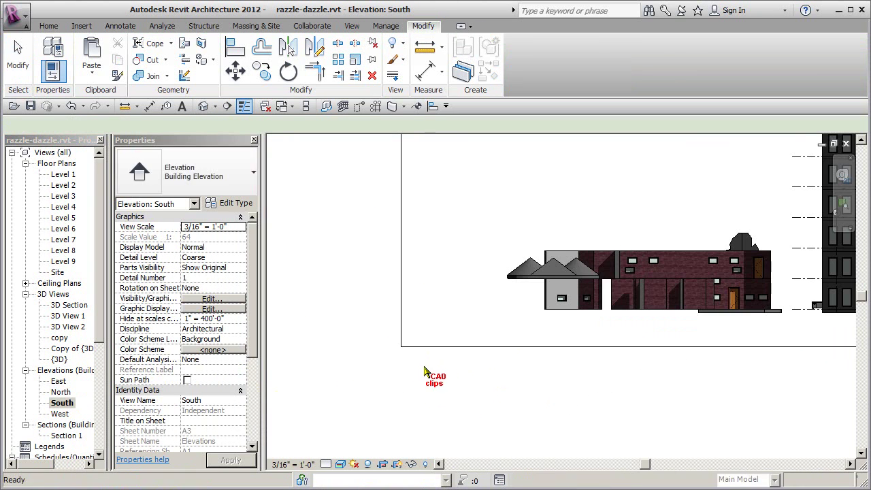
click(407, 314)
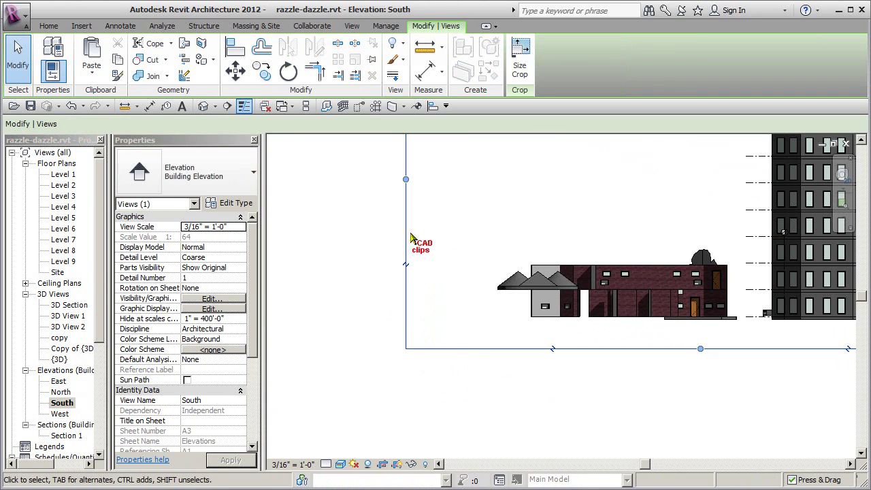
drag(406, 180, 360, 193)
click(480, 373)
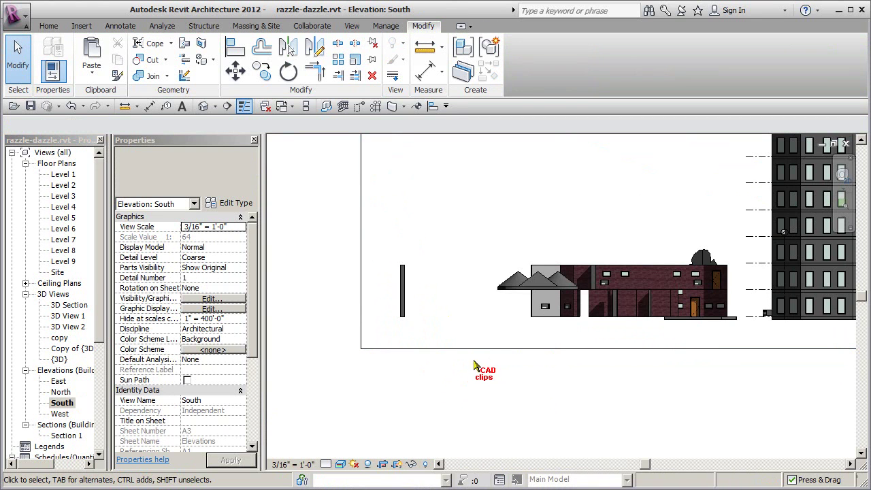
Step: Return to the default 3D view and examine the brick walls, roof and floor up close
click(203, 106)
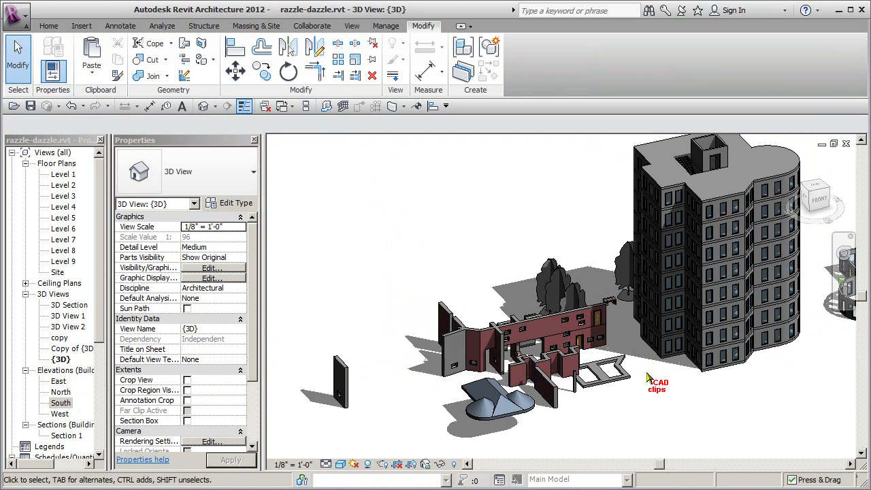
scroll(652, 375, up, 5)
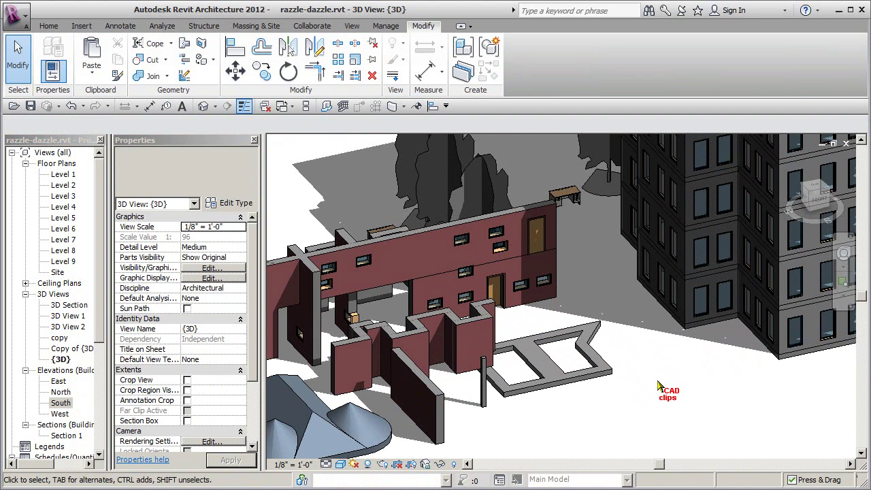
middle_drag(654, 382, 743, 364)
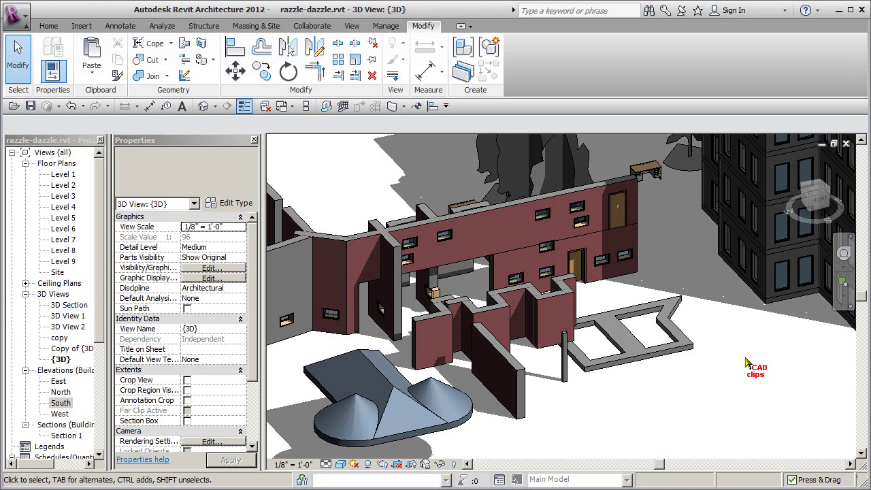
middle_drag(744, 362, 755, 400)
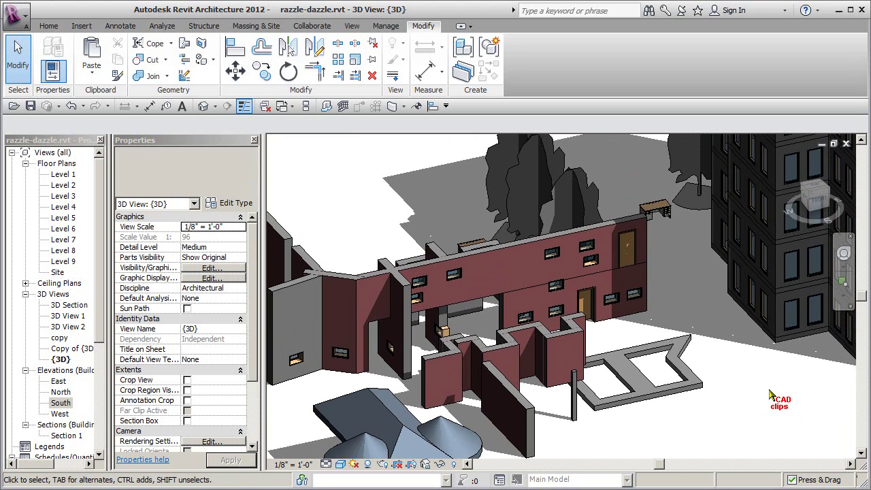